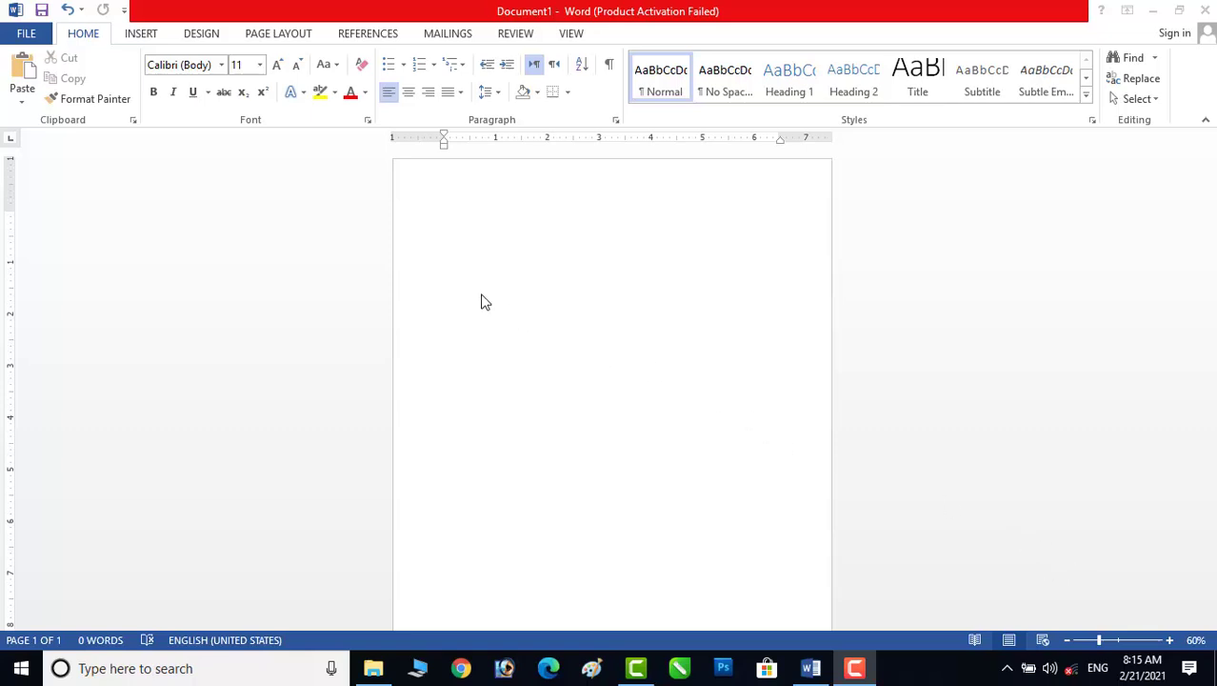
Pick the Text Box shape from the Insert tab's Shapes gallery.
left_click(142, 36)
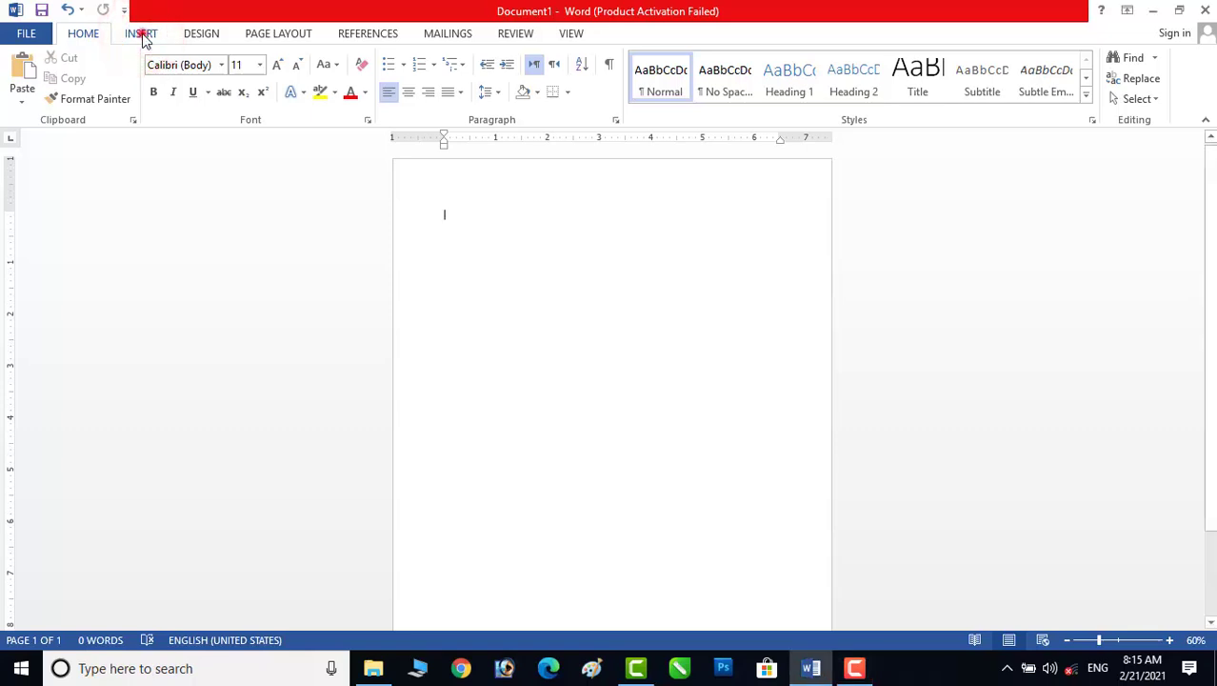
left_click(142, 35)
left_click(246, 104)
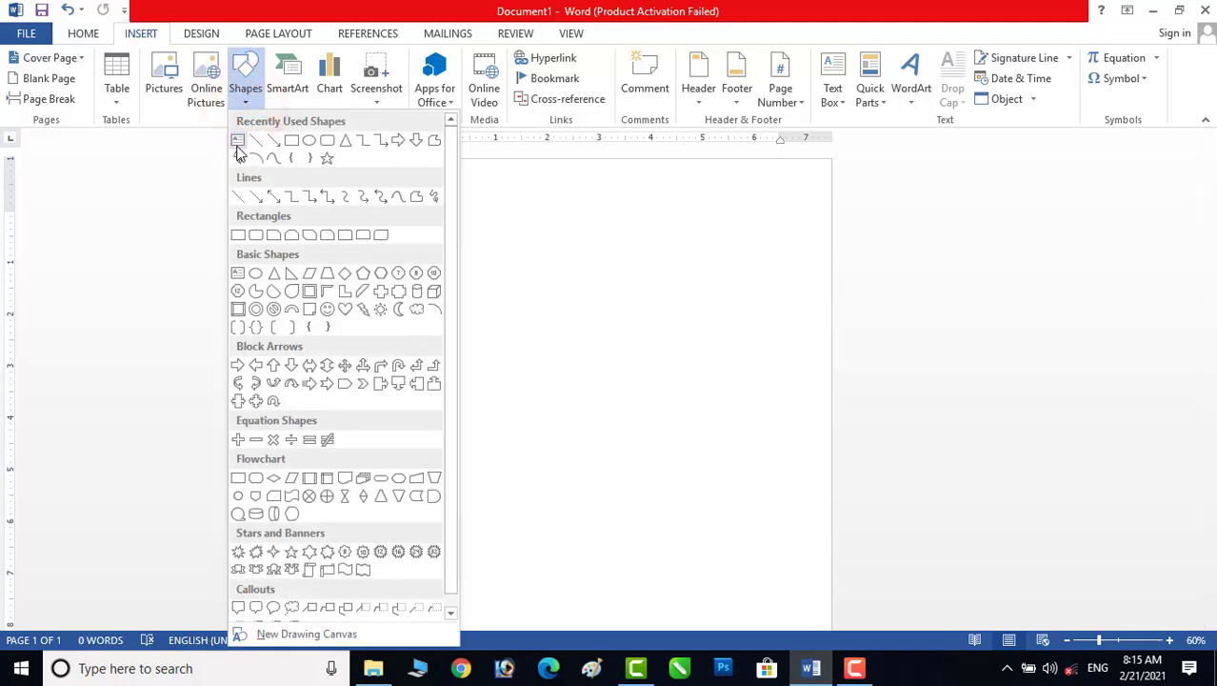
left_click(238, 142)
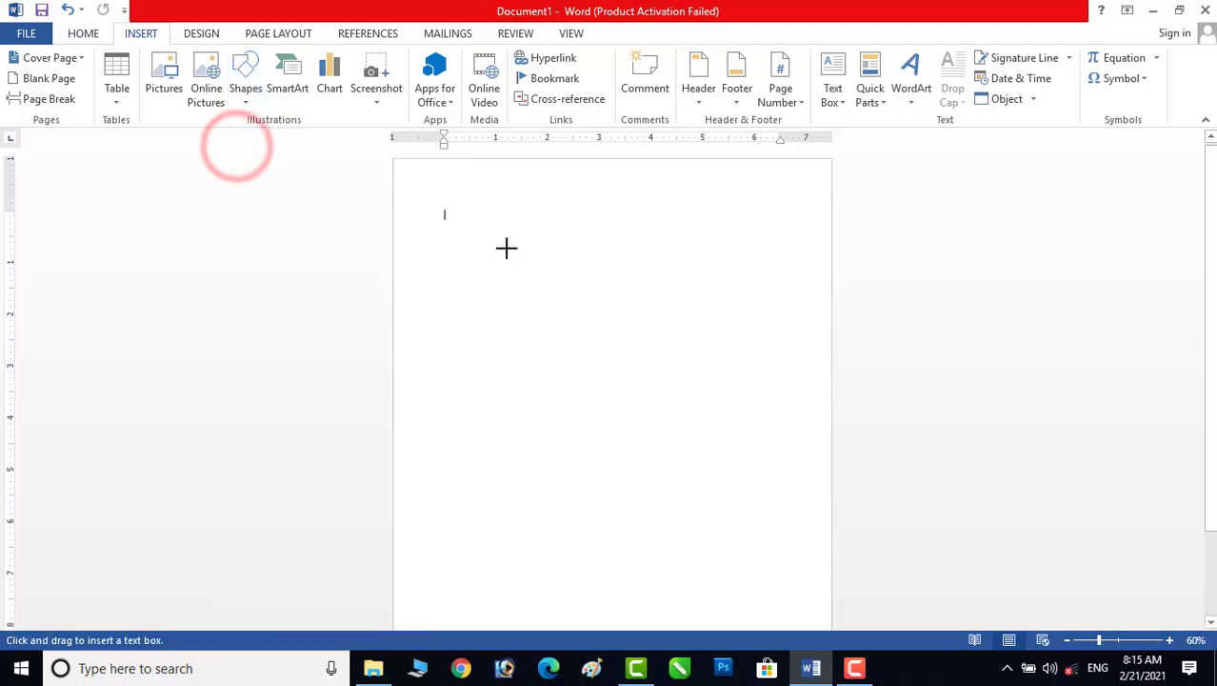
Draw a wide text box near the page top containing 'KIDS HOBBIES GUIDLINES'.
mouse_move(444, 216)
left_mouse_down()
mouse_move(720, 275)
mouse_move(786, 266)
left_mouse_up()
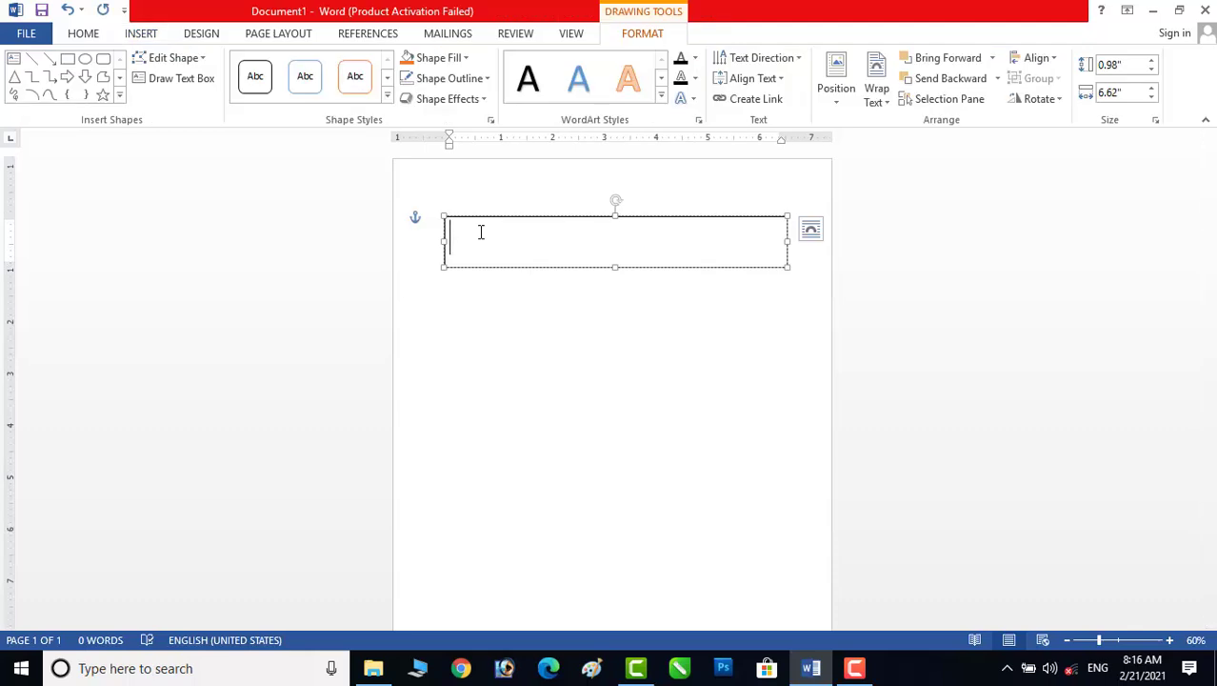
type("KIDS HOBBIES")
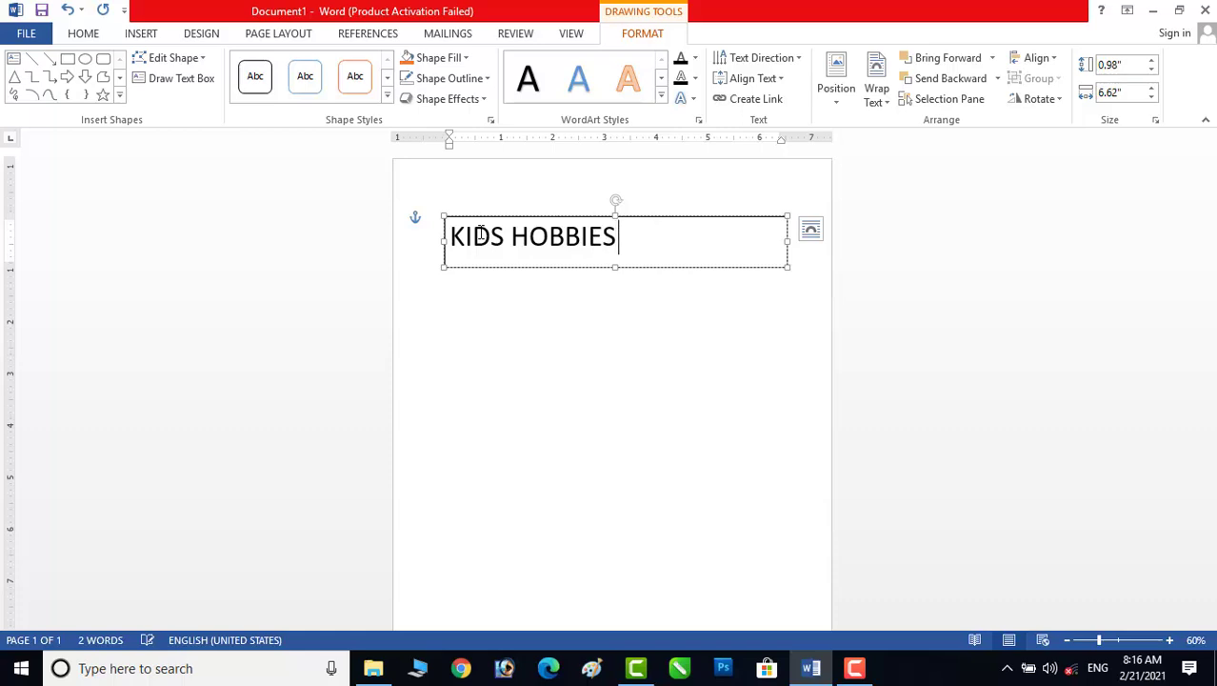
type(" GUIDLI")
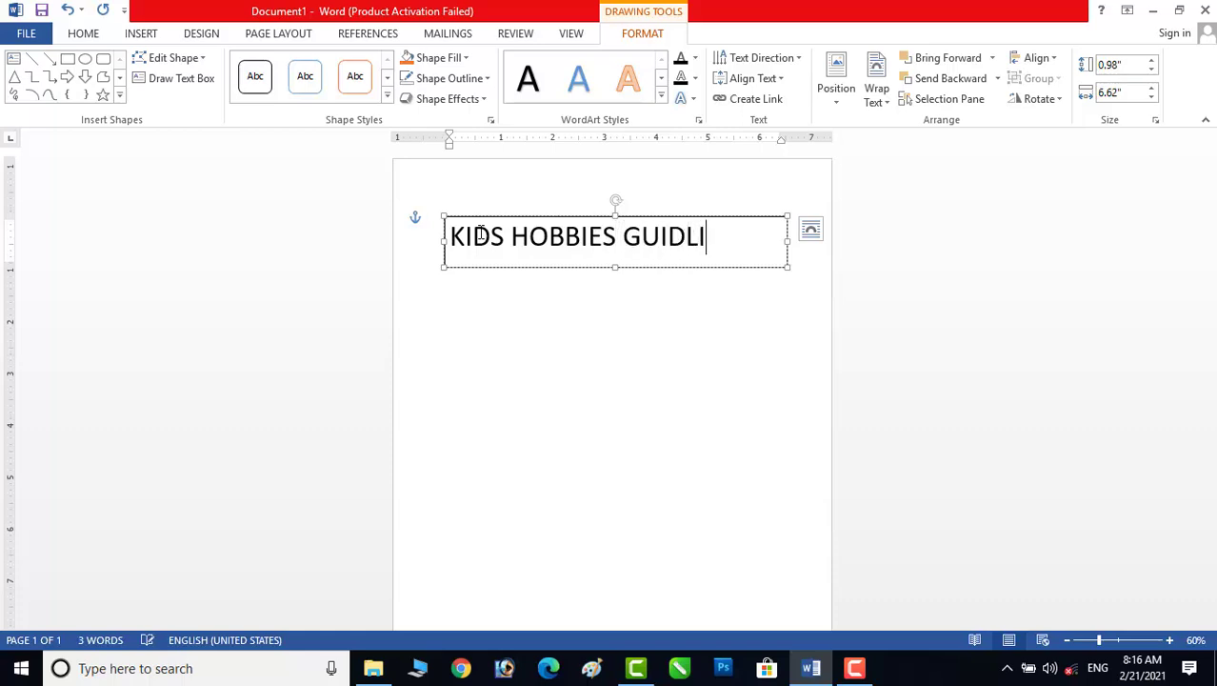
type("NES")
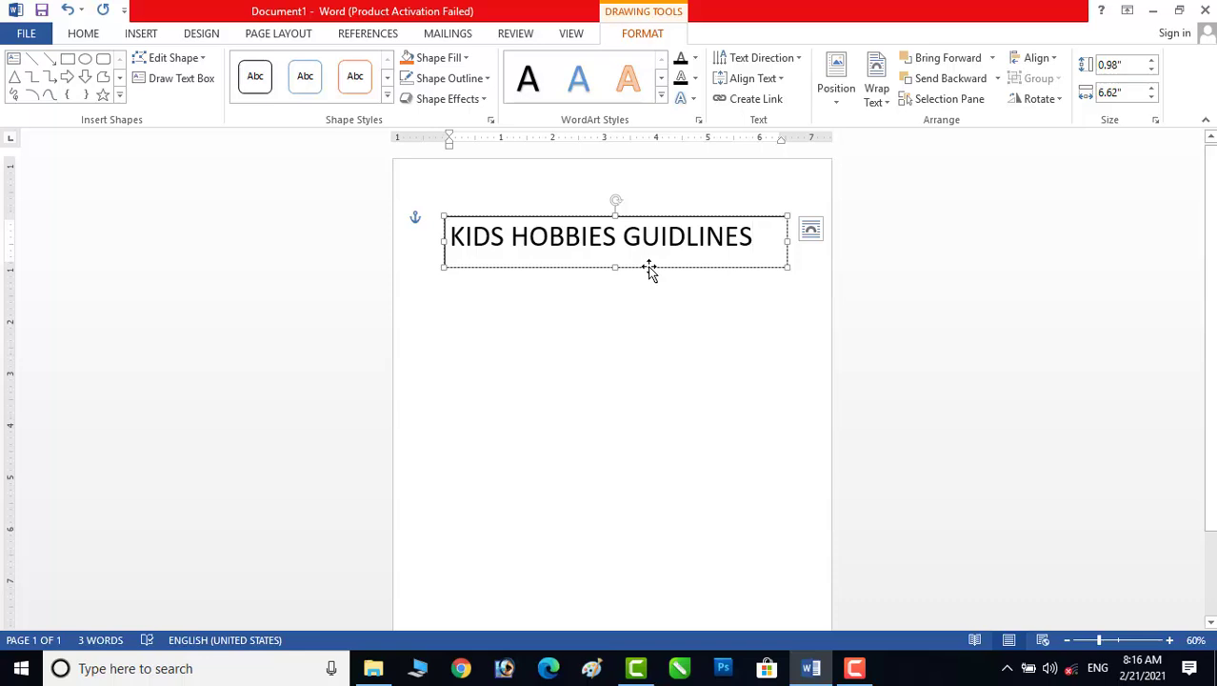
Apply the Arch Up transform to the title and stretch its box to 5.57" tall.
left_click(695, 101)
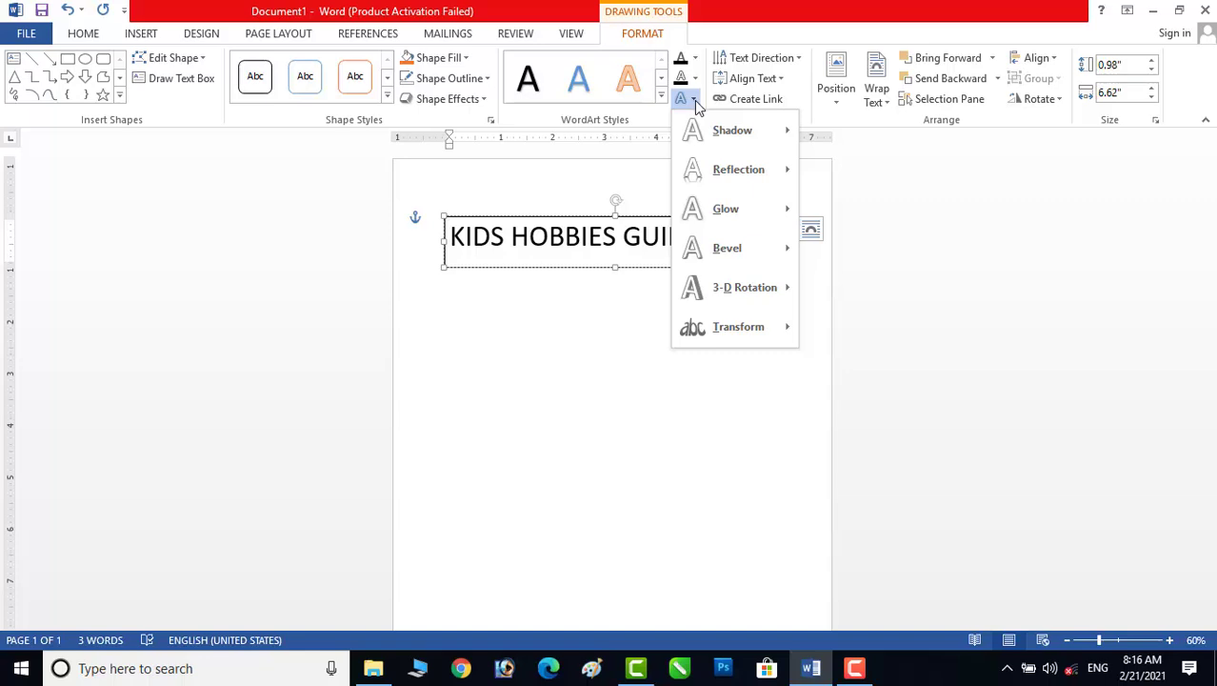
mouse_move(746, 333)
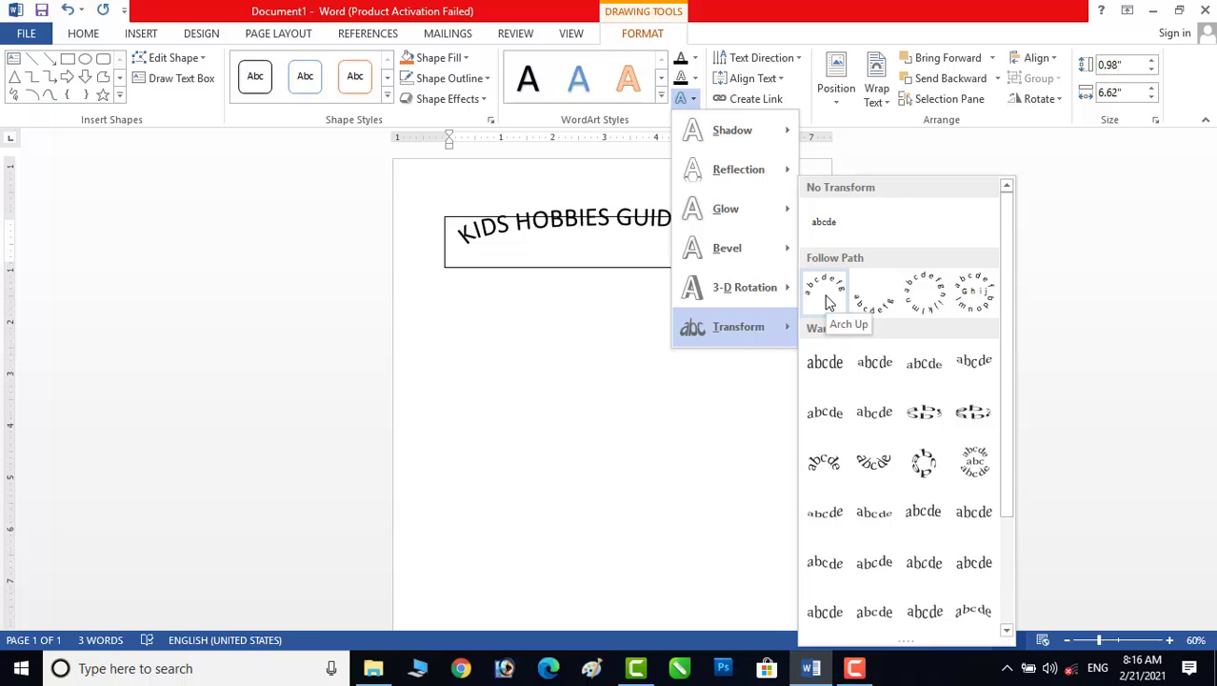
left_click(824, 290)
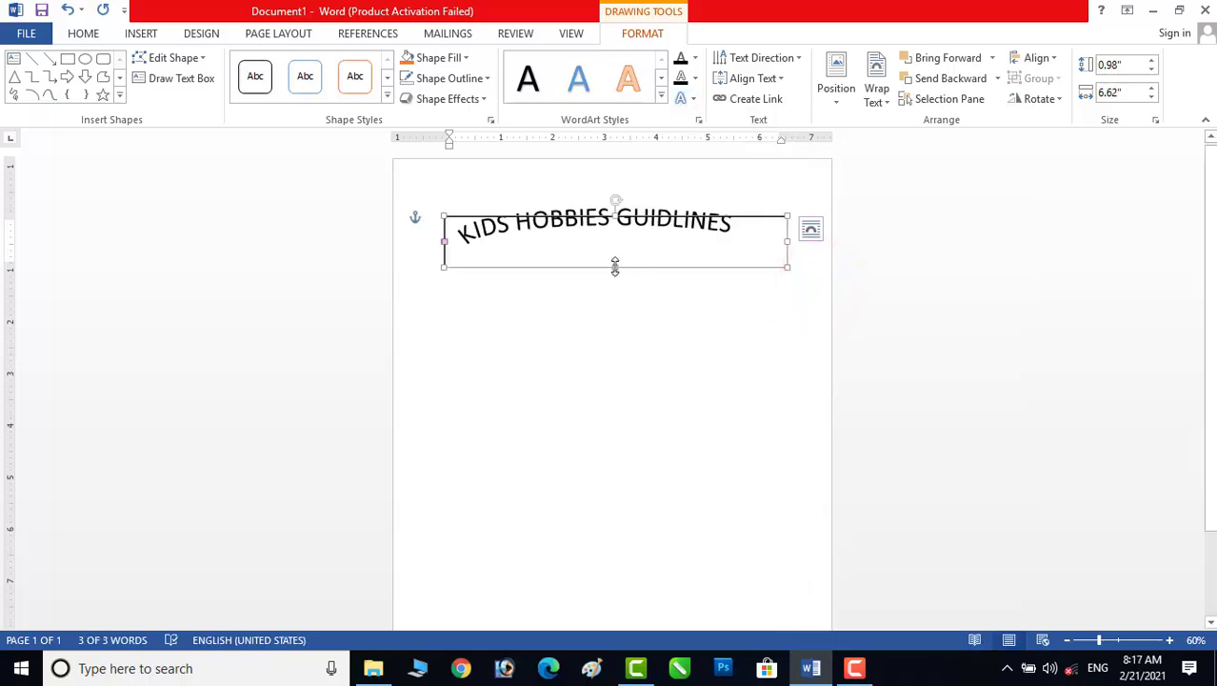
left_click_drag(616, 268, 616, 504)
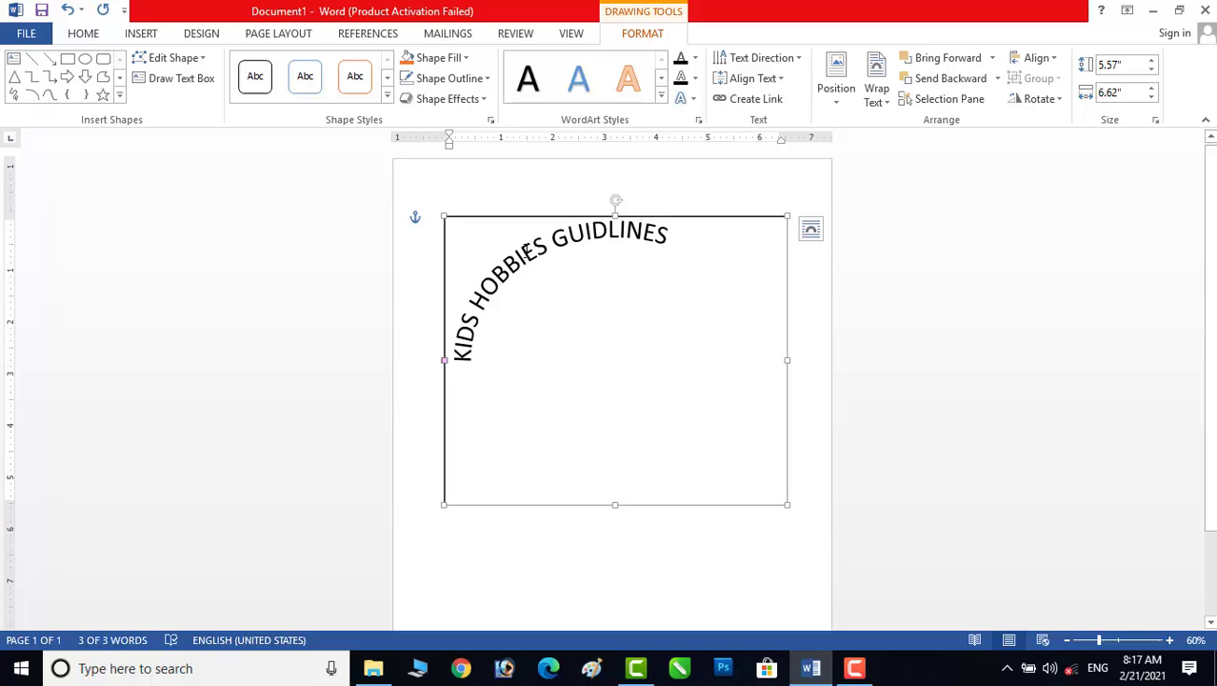
Change the 'KIDS HOBBIES GUIDLINES' title font to Arial Black, then reselect its box.
left_click(526, 249)
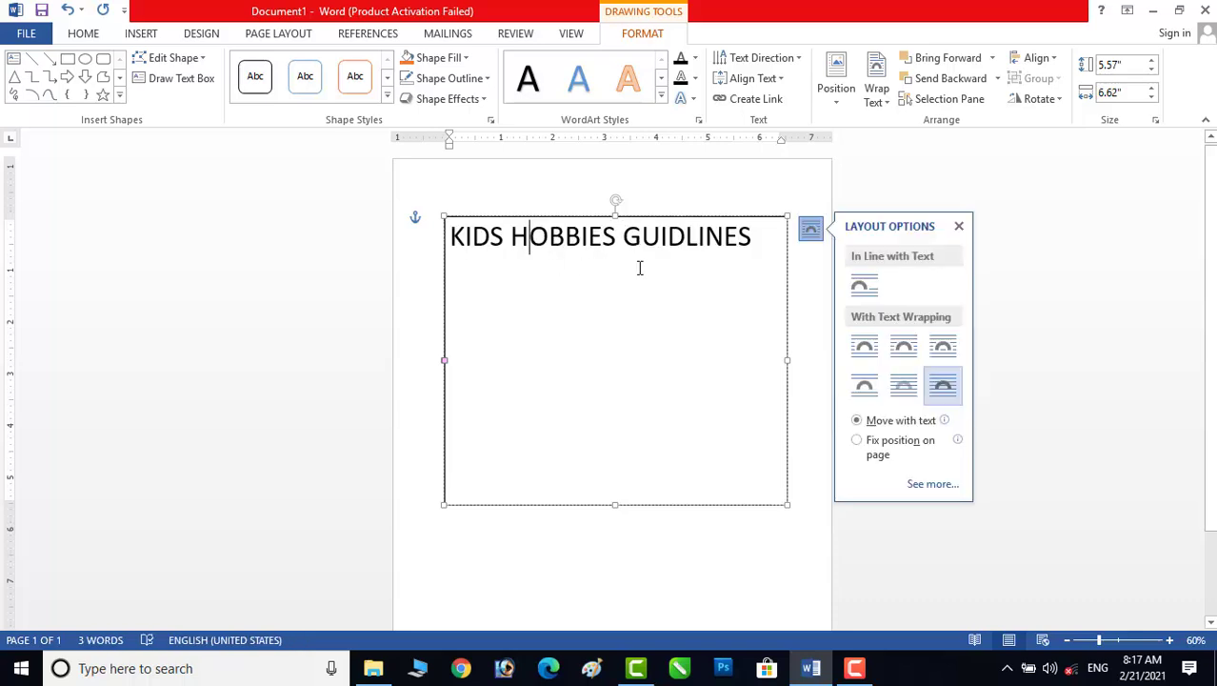
left_click_drag(752, 238, 427, 239)
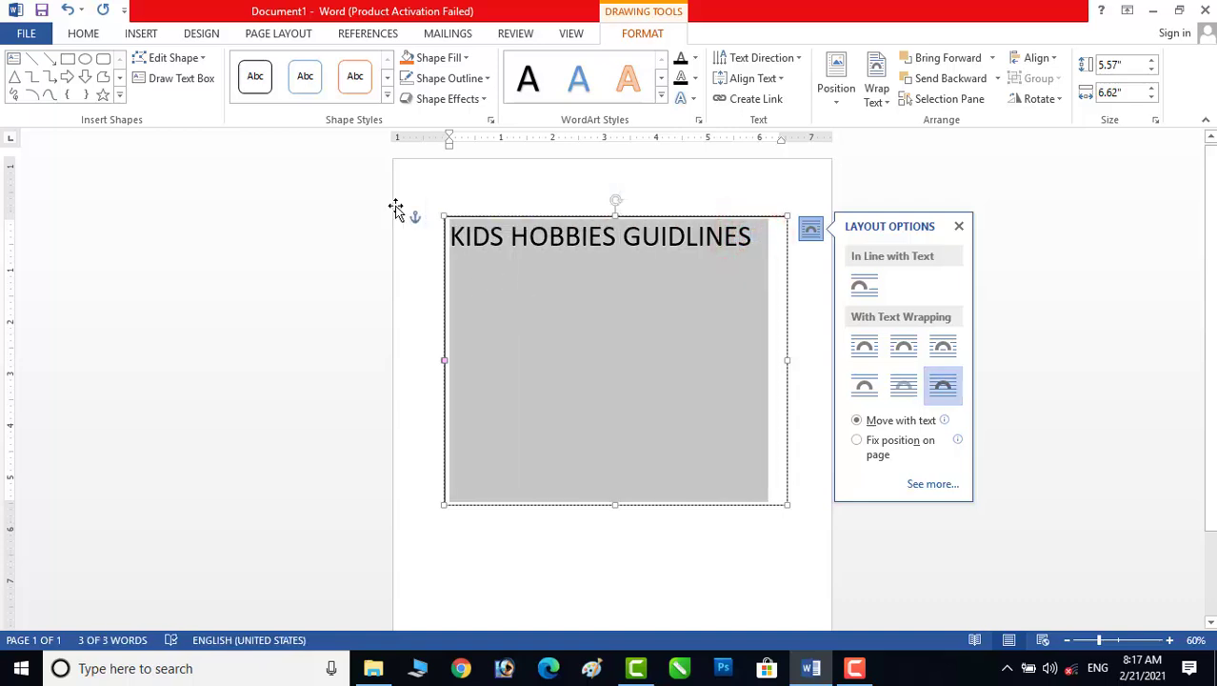
left_click(83, 33)
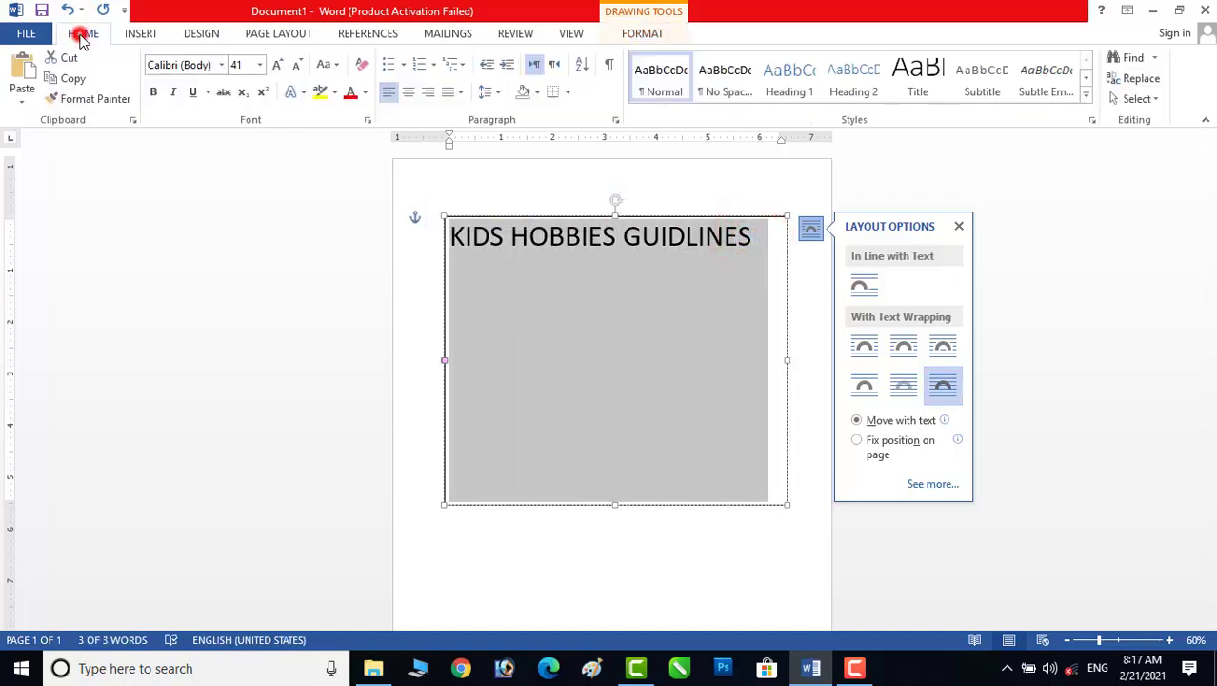
left_click(223, 67)
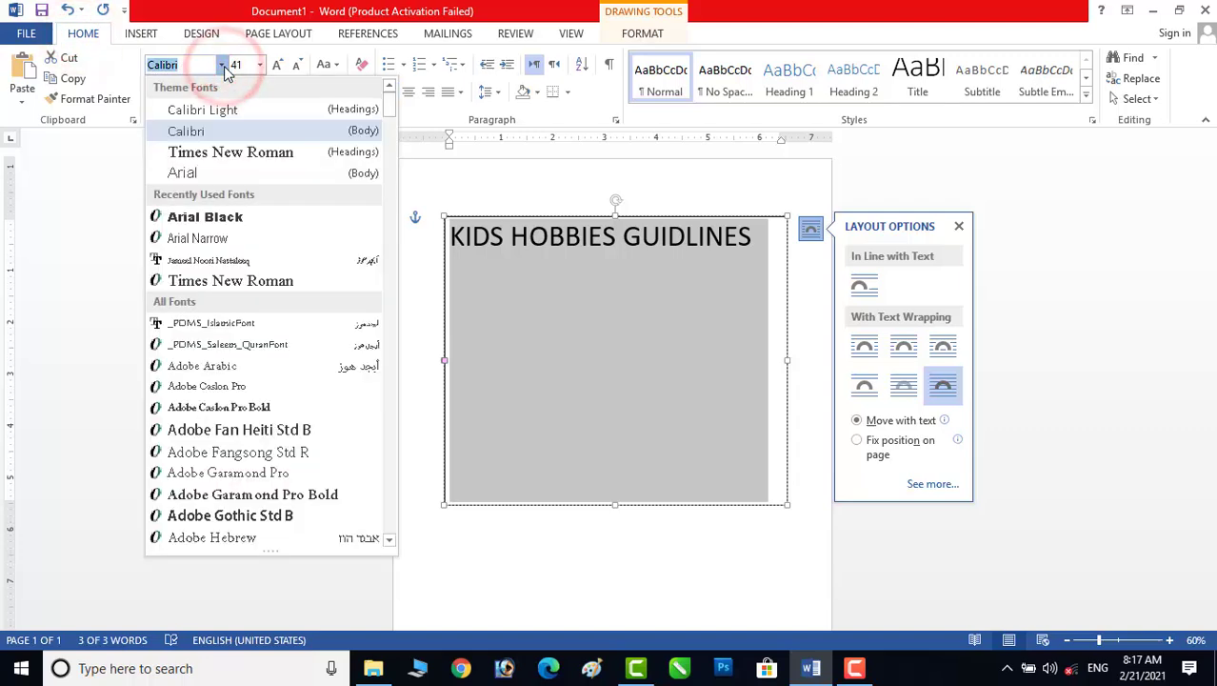
left_click(205, 217)
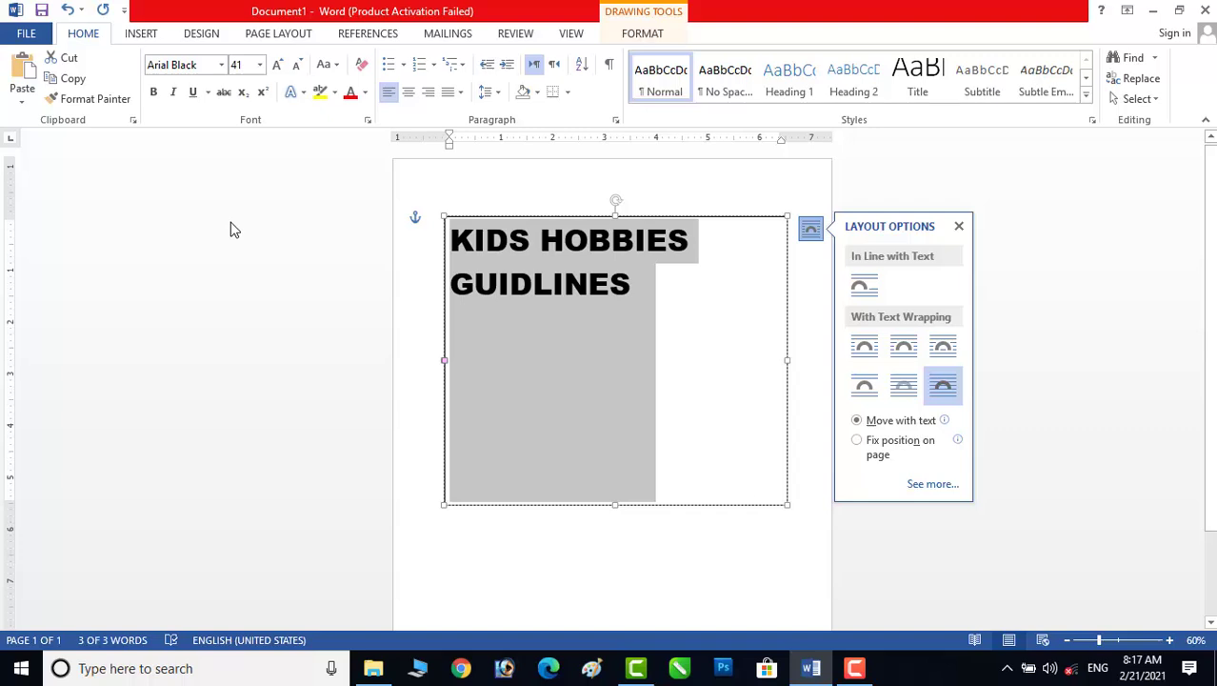
left_click(728, 520)
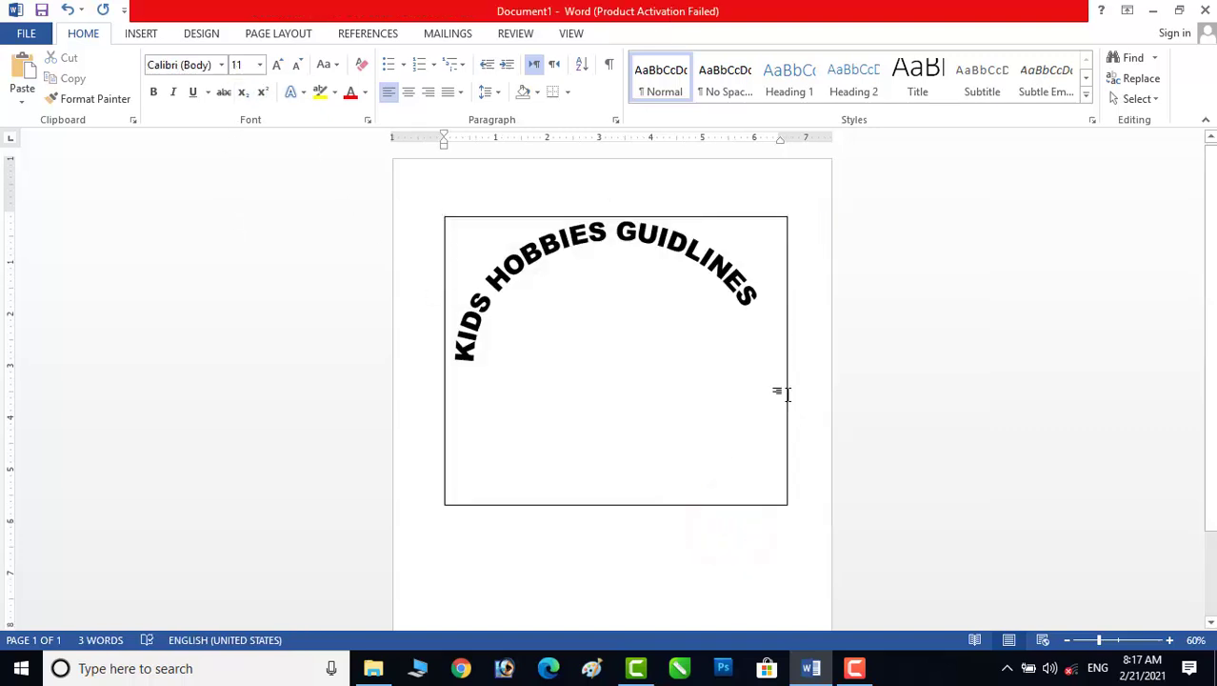
left_click(787, 393)
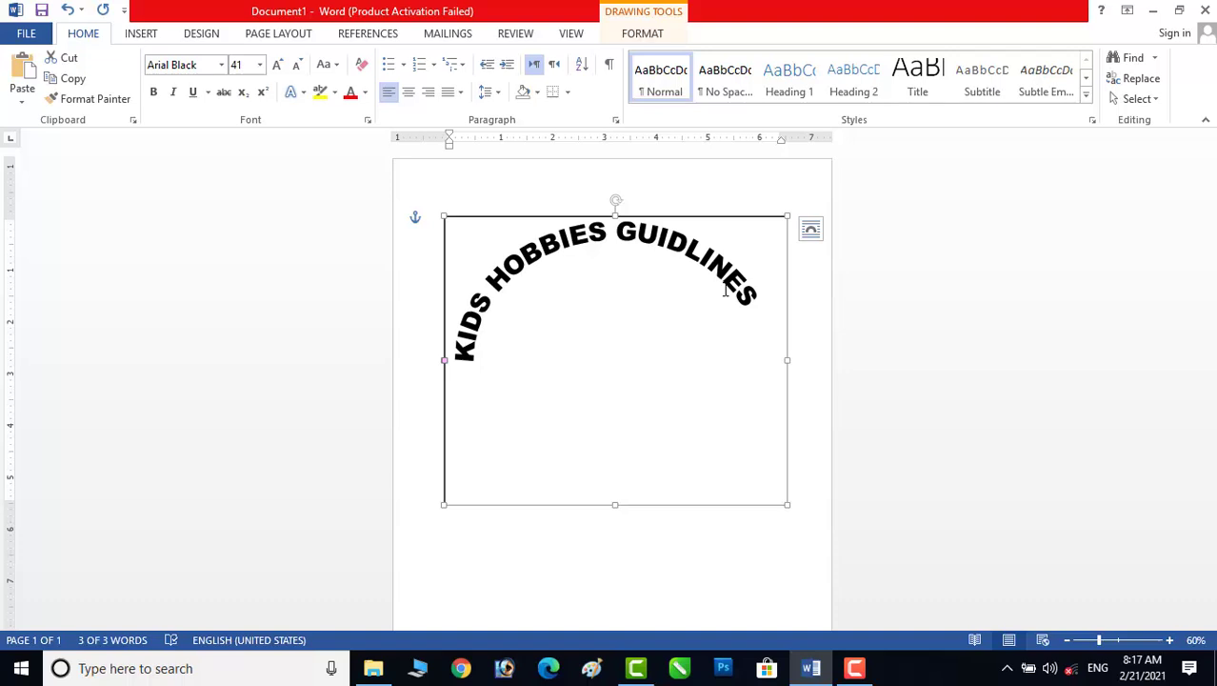
Raise the arched title to 51 pt and make its box taller and wider.
key("ctrl+]")
key("ctrl+]")
key("ctrl+]")
key("ctrl+]")
key("ctrl+]")
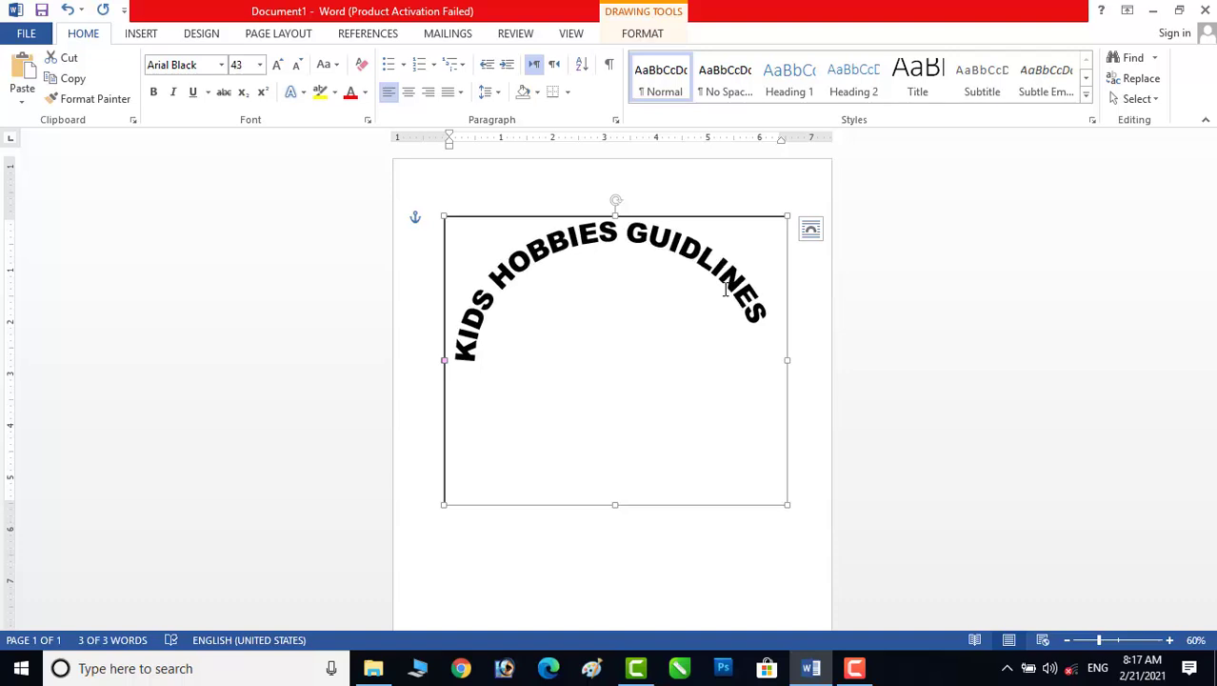
key("ctrl+]")
key("ctrl+]")
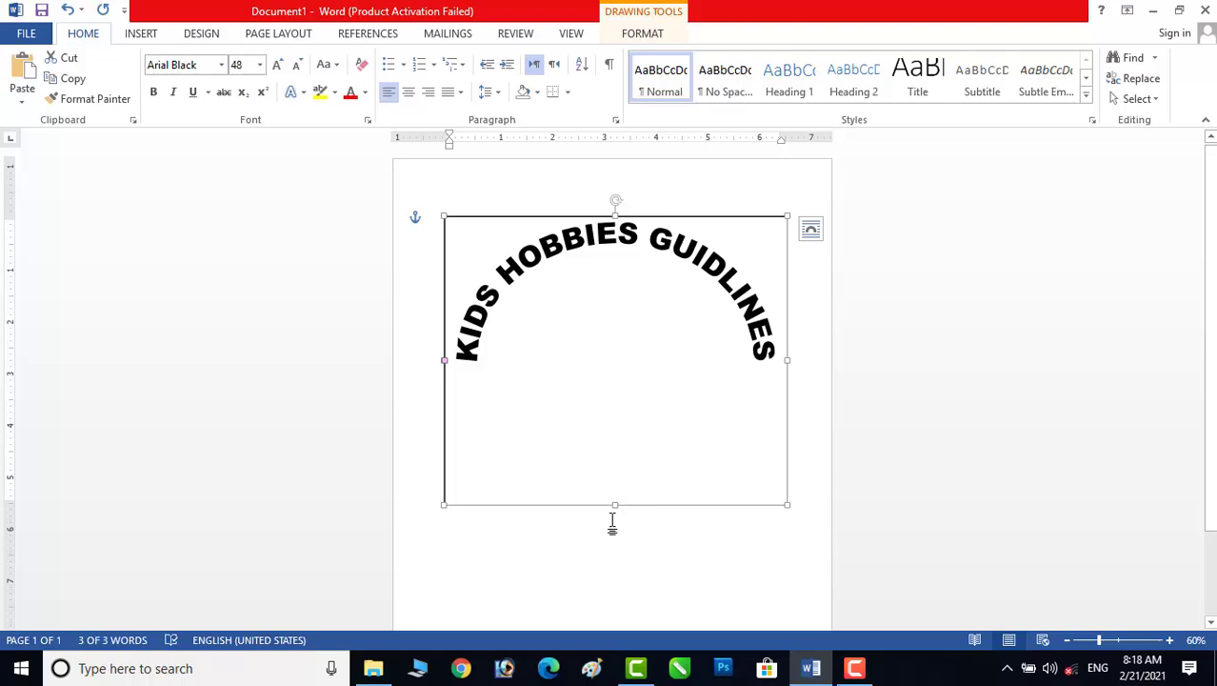
left_click_drag(617, 505, 616, 553)
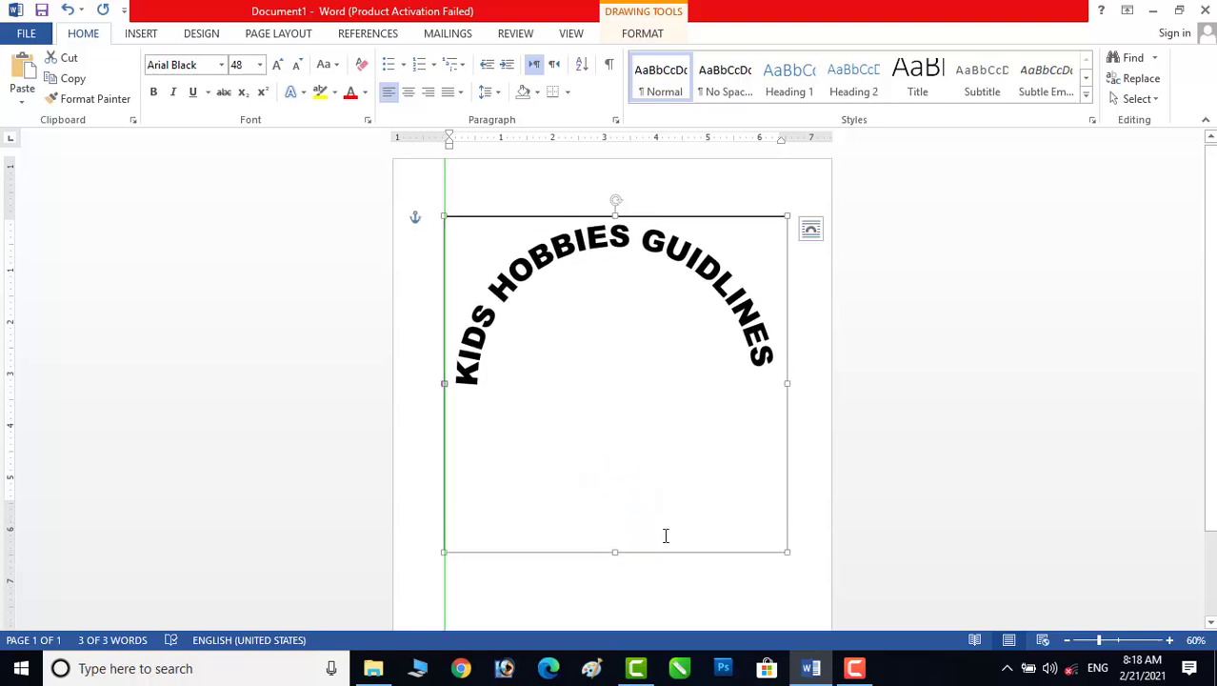
mouse_move(788, 383)
left_mouse_down()
mouse_move(823, 383)
mouse_move(802, 382)
left_mouse_up()
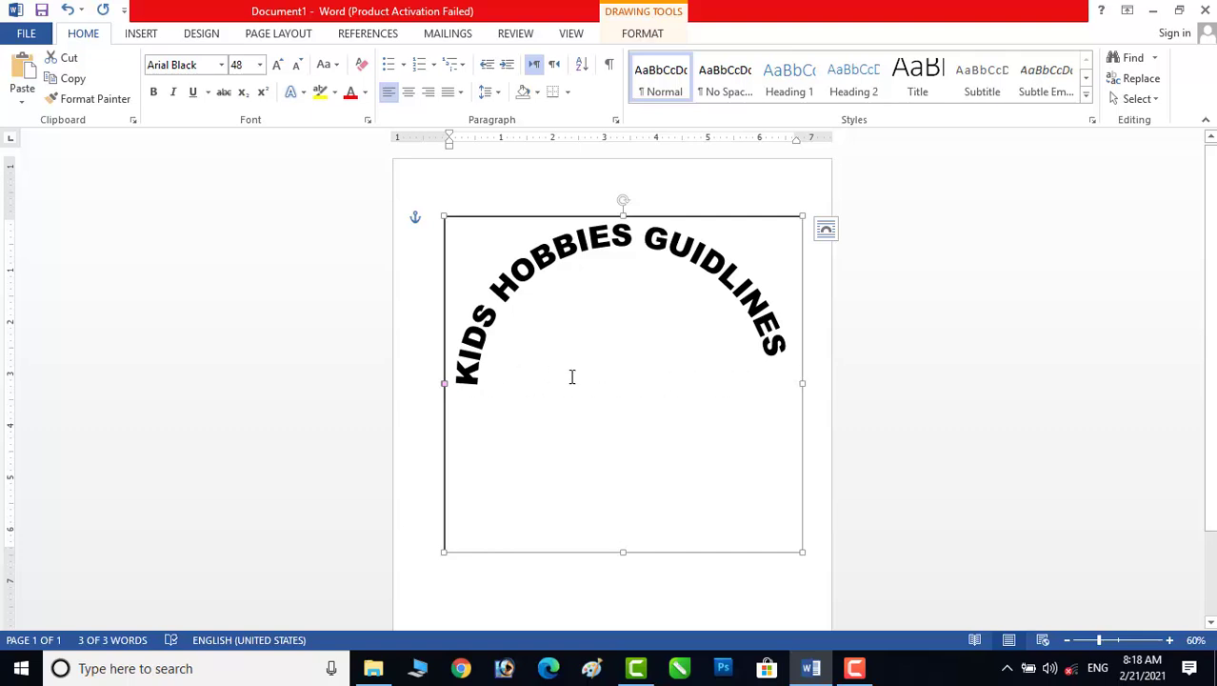
key("ctrl+bracketright")
key("ctrl+bracketright")
key("ctrl+bracketright")
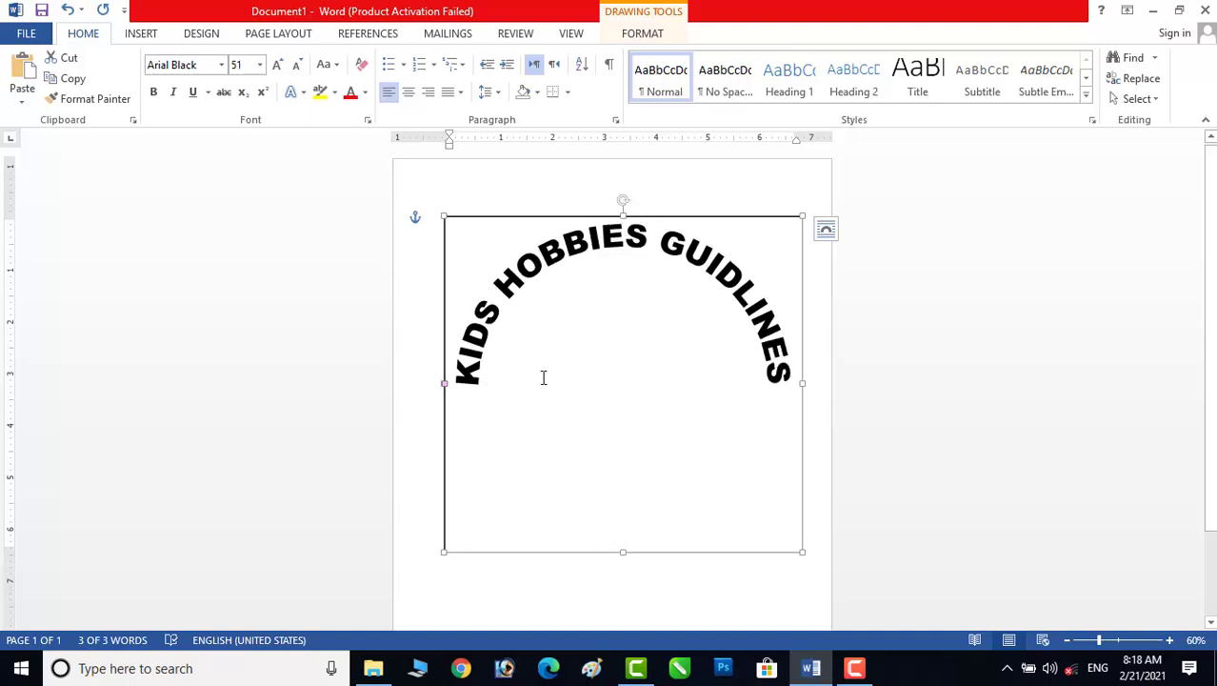
left_click(821, 295)
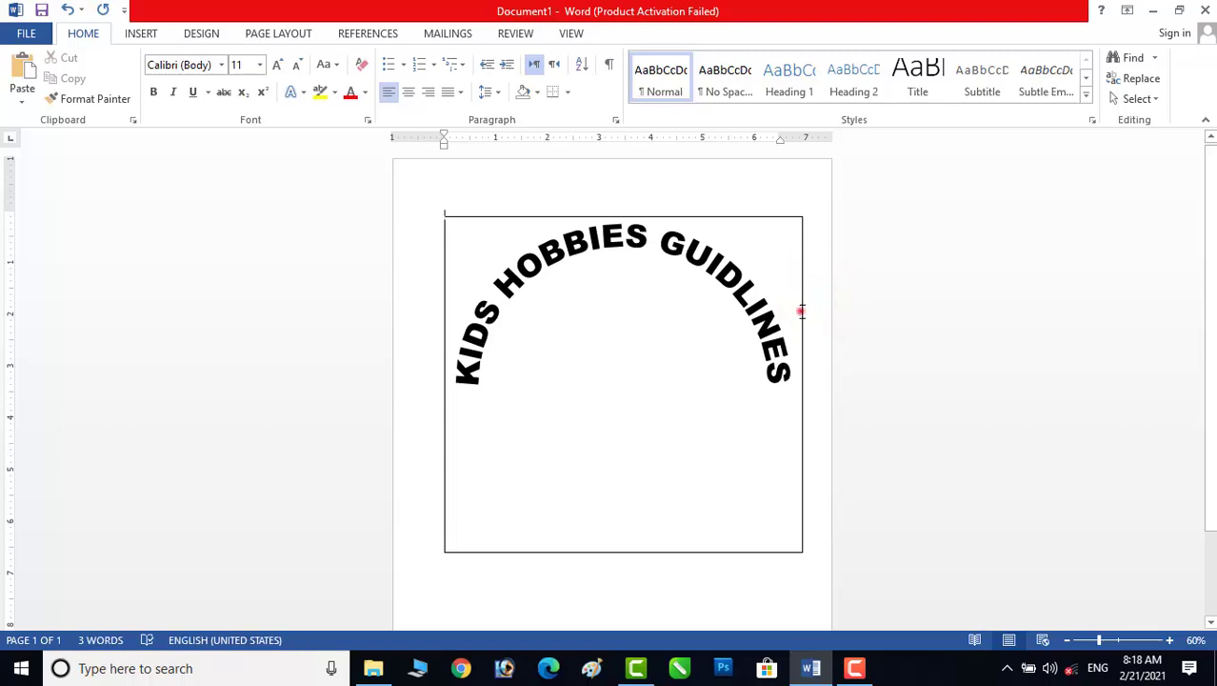
left_click(801, 311)
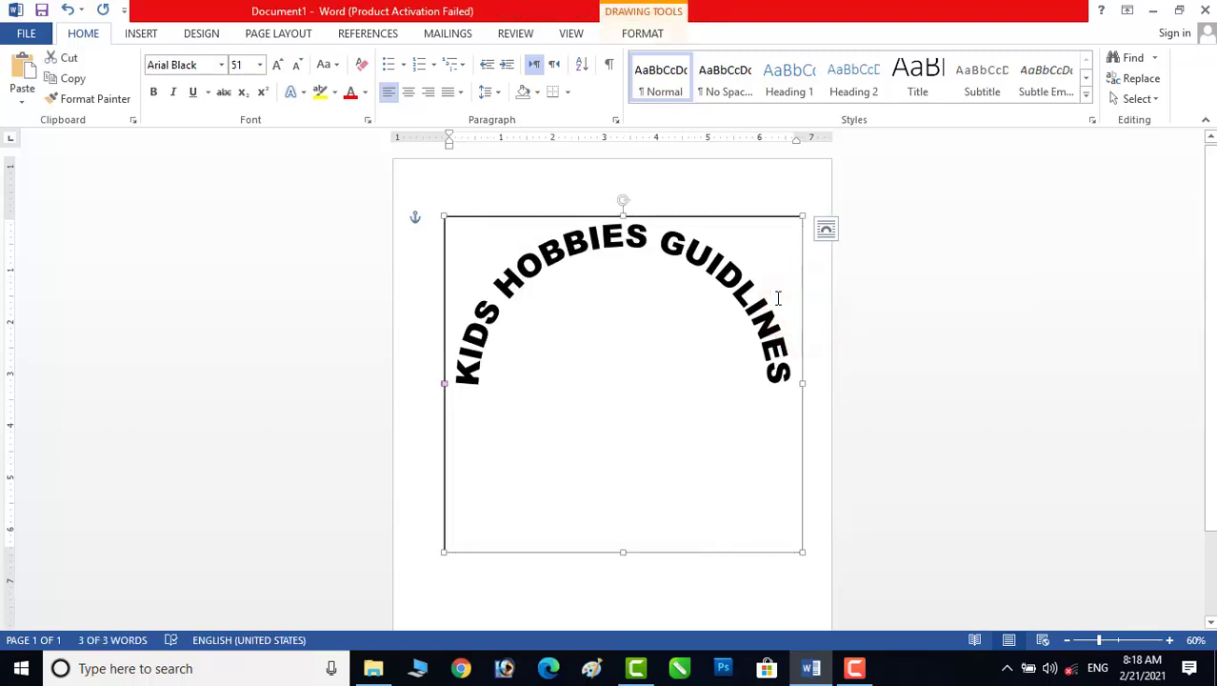
Remove the outline from the arched title's box.
double_click(802, 248)
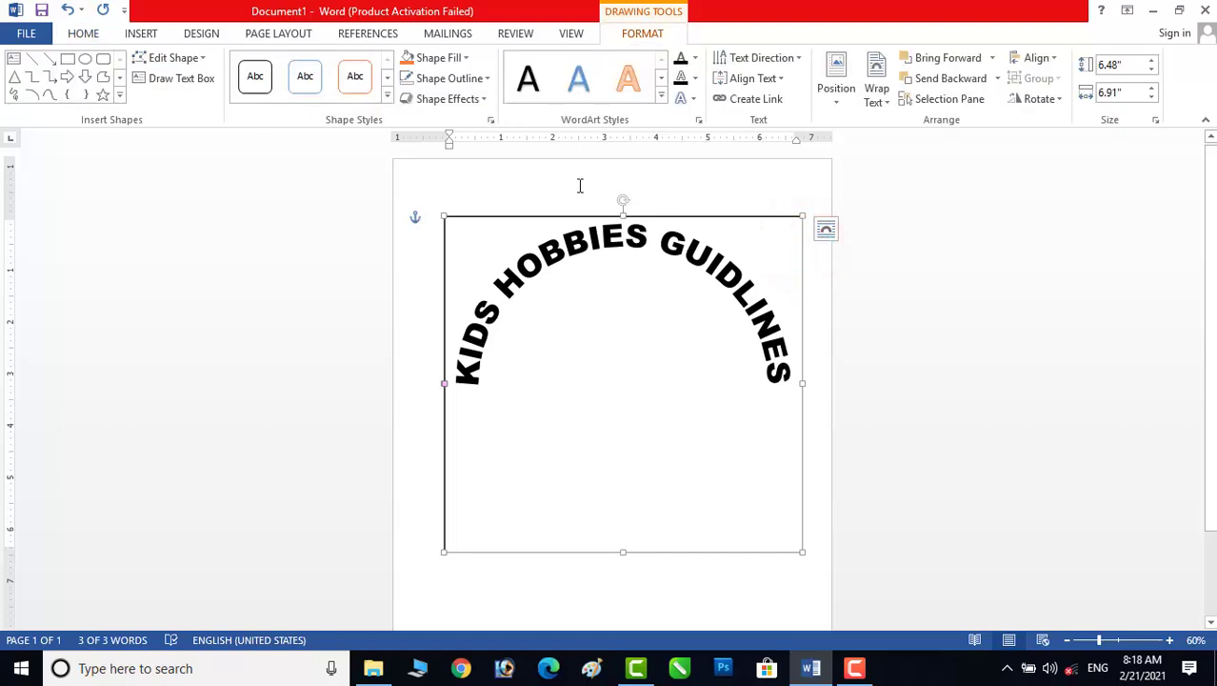
left_click(487, 79)
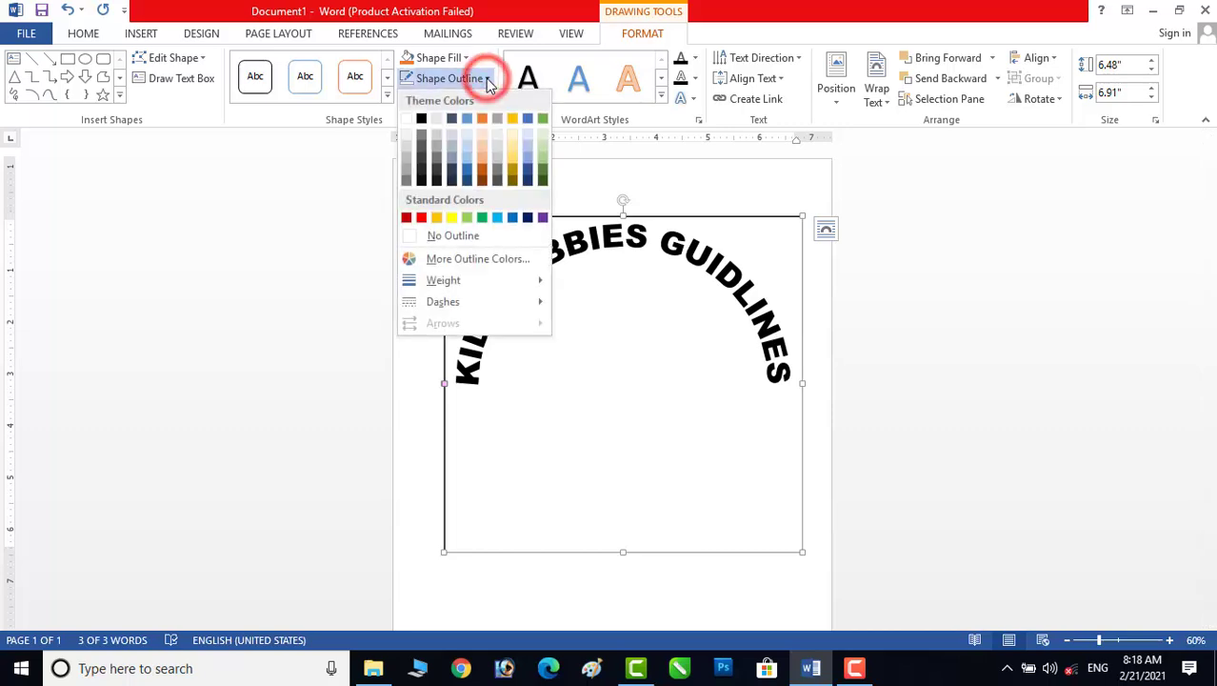
left_click(453, 237)
left_click(859, 359)
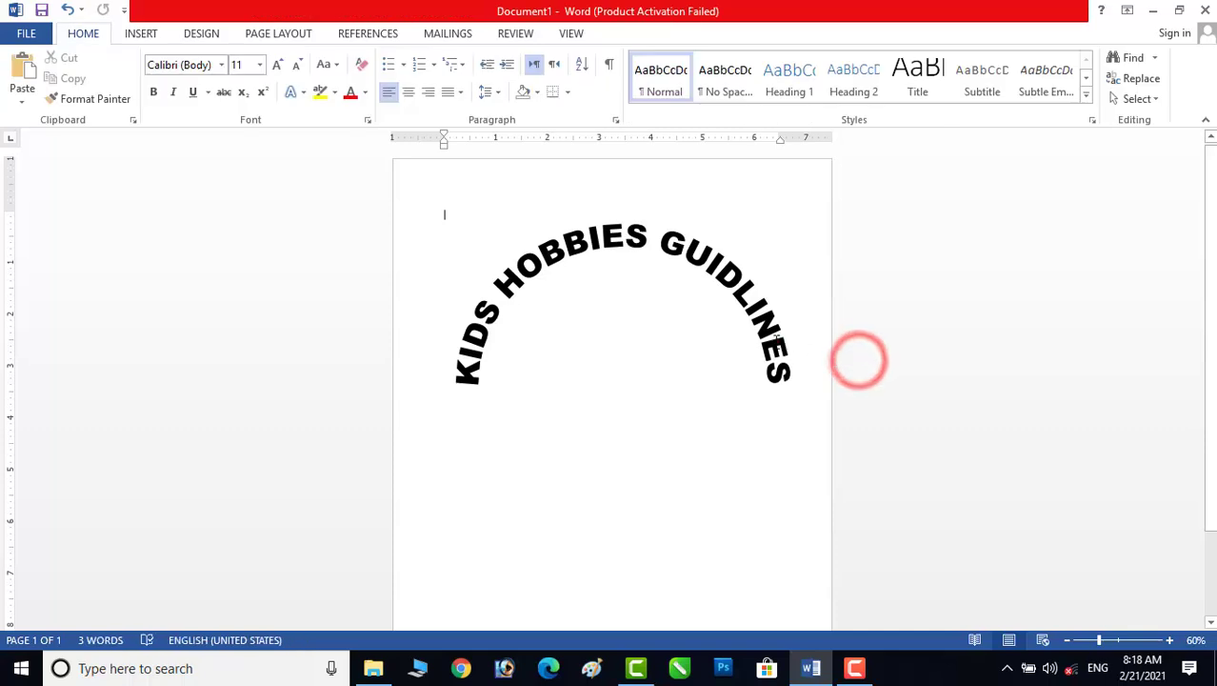
left_click(775, 340)
left_click(802, 239)
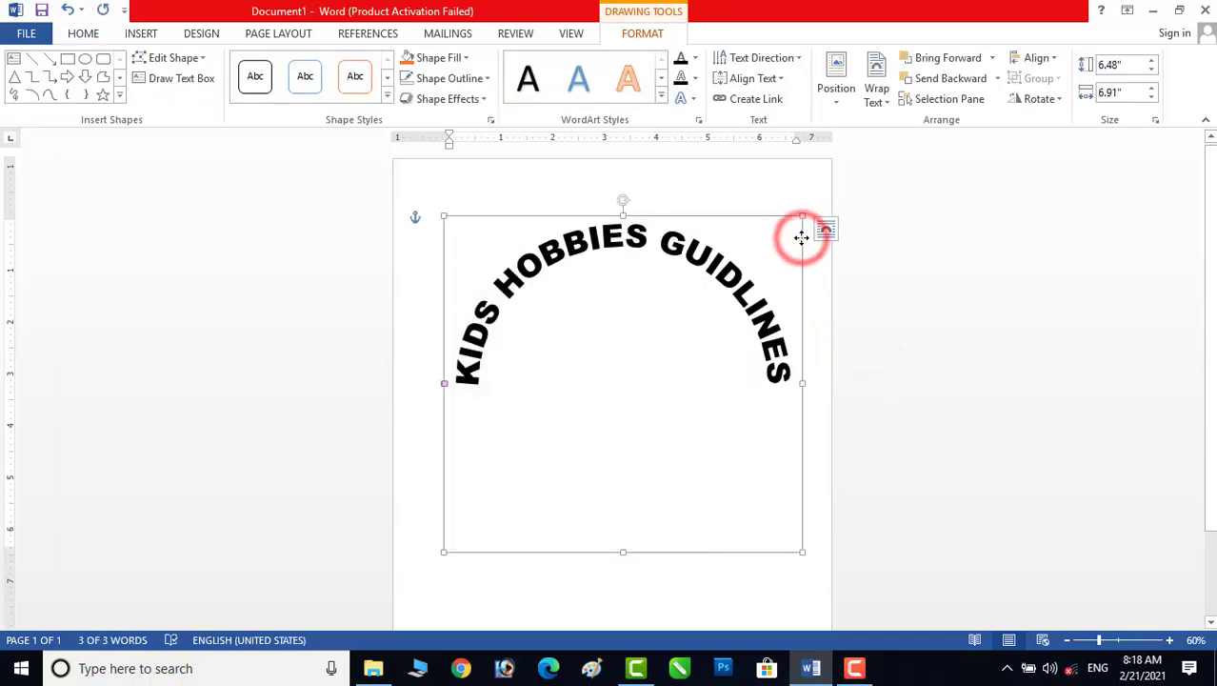
Center the arched title box horizontally on the page.
mouse_move(802, 238)
left_mouse_down()
mouse_move(780, 238)
mouse_move(792, 237)
left_mouse_up()
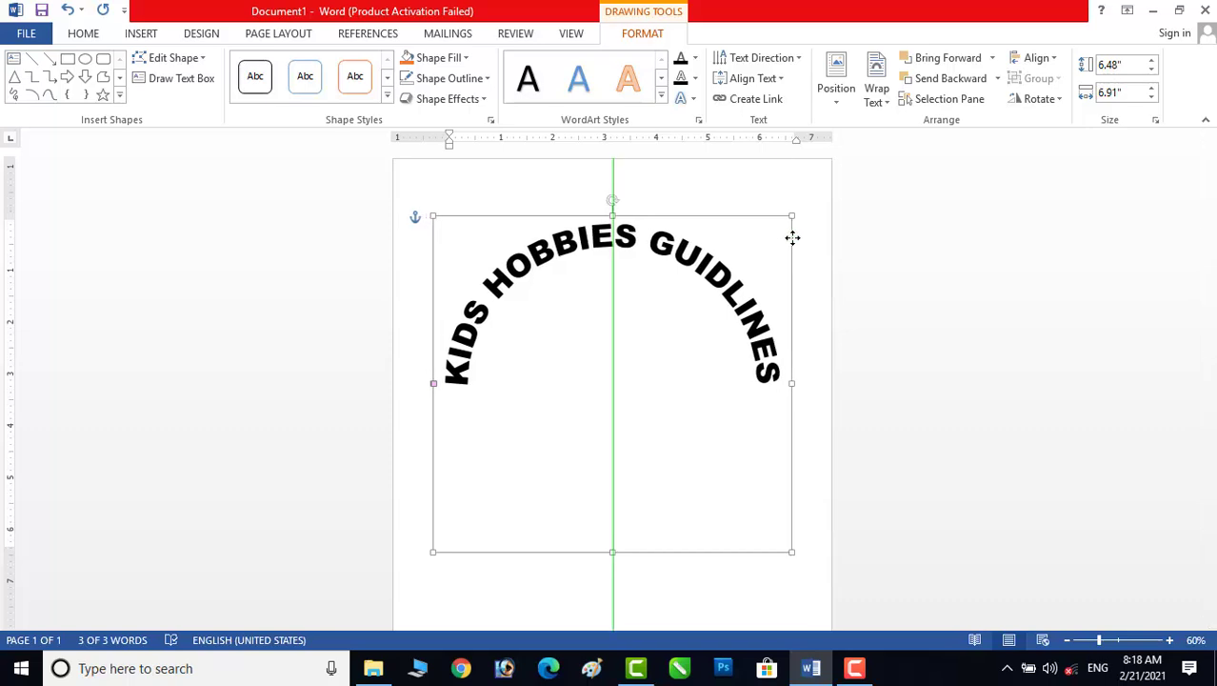
left_click_drag(792, 237, 792, 237)
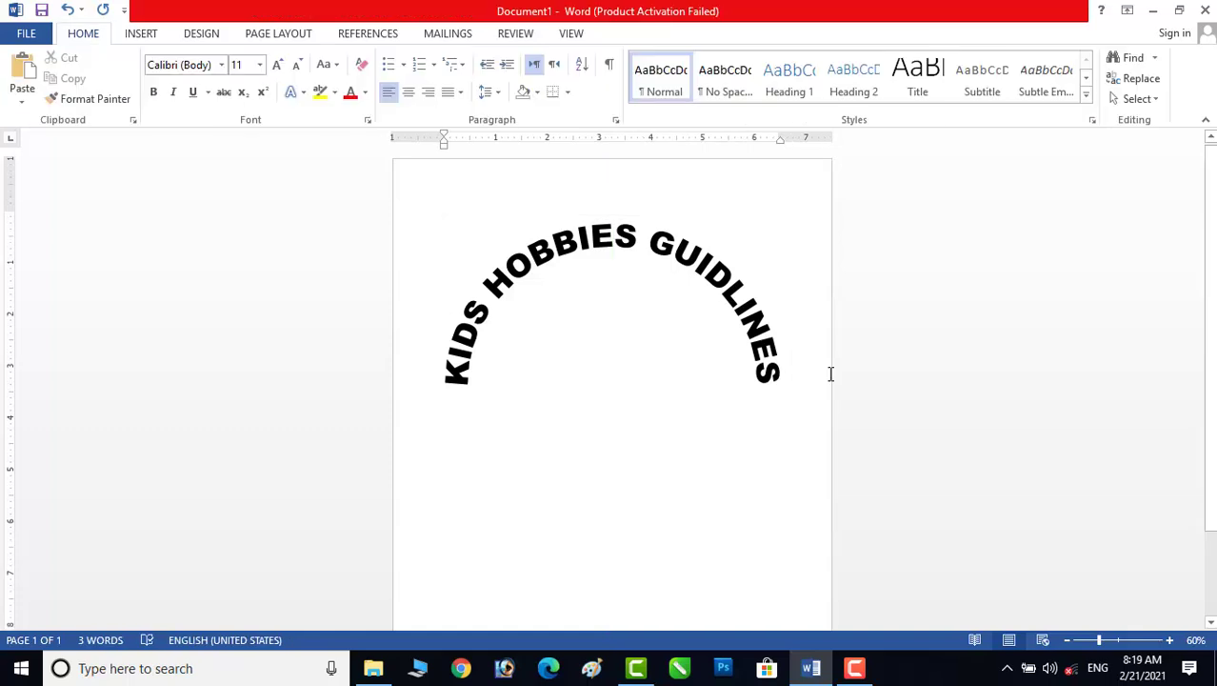
left_click(831, 372)
Set the arched title box's shape fill to No Fill.
double_click(750, 317)
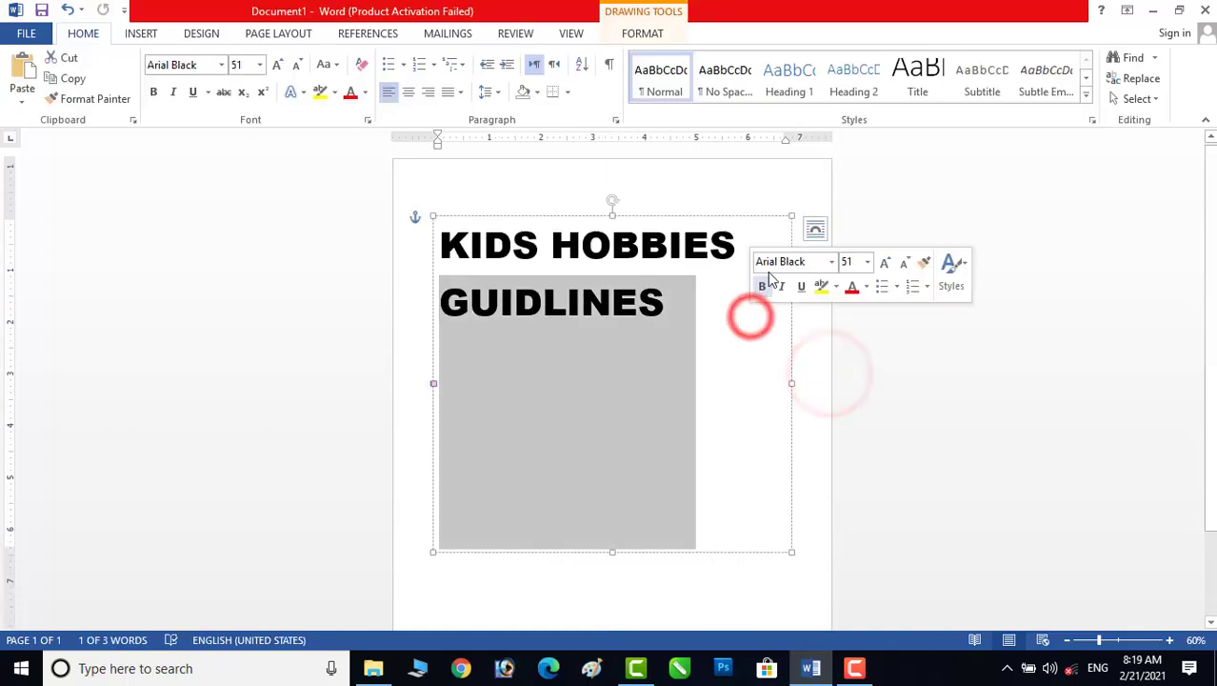
double_click(768, 217)
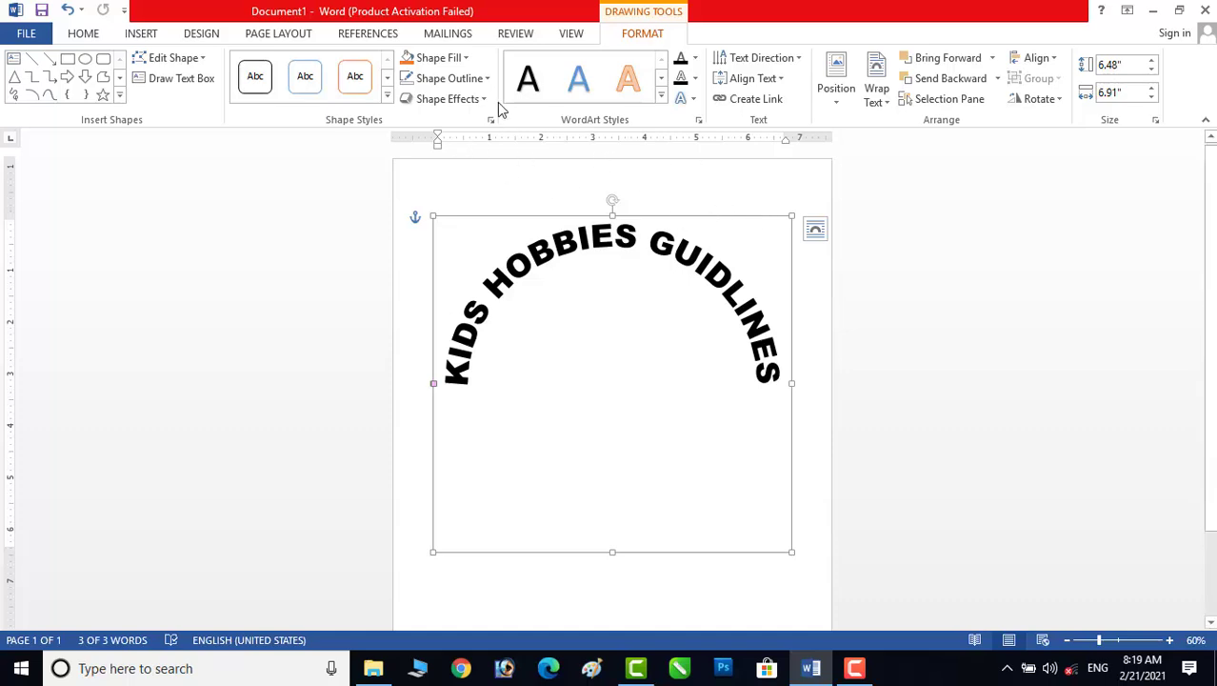
left_click(471, 58)
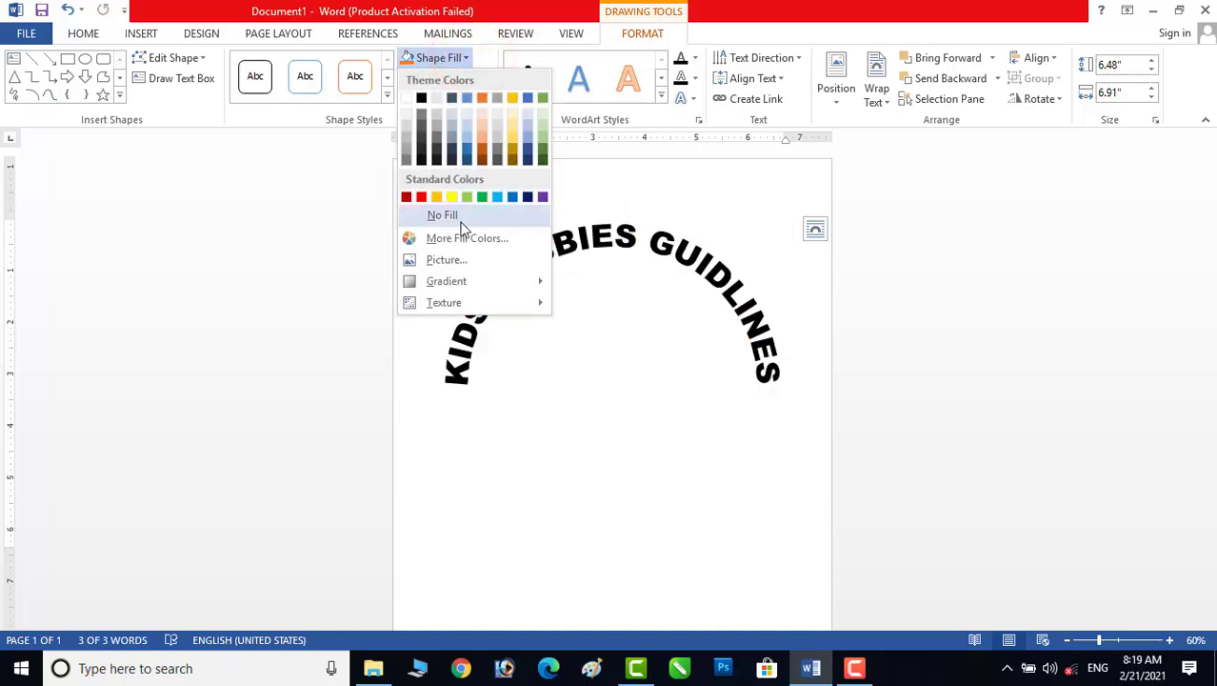
left_click(460, 221)
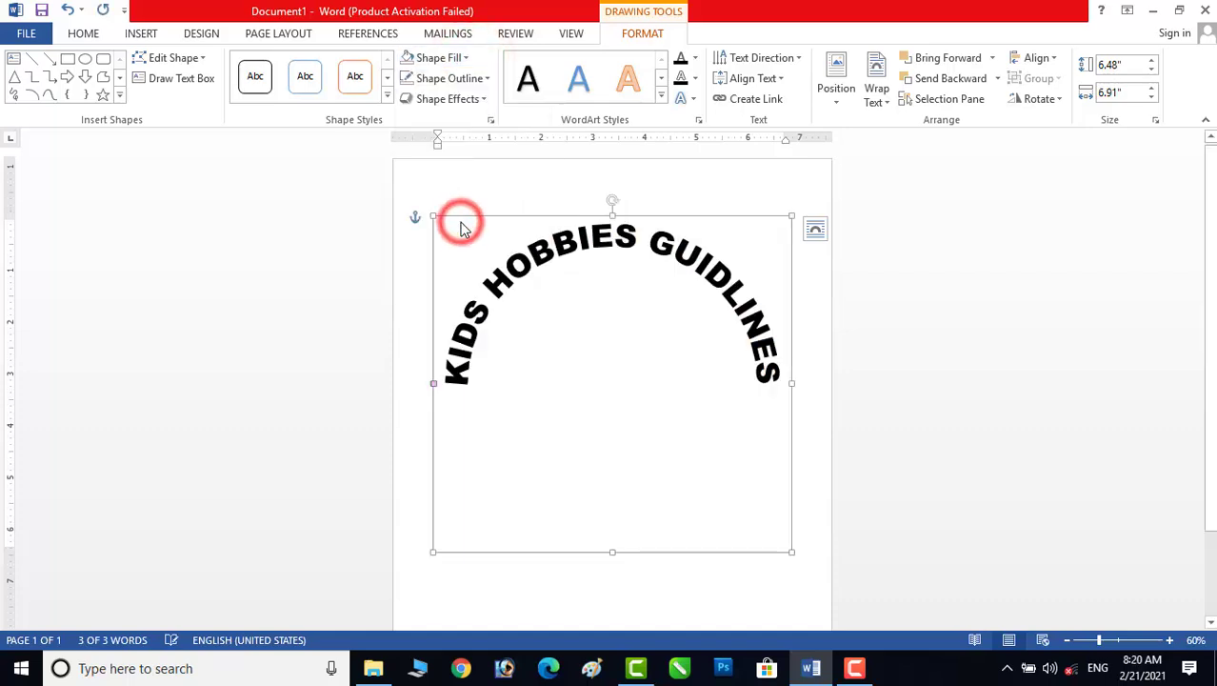
left_click(825, 416)
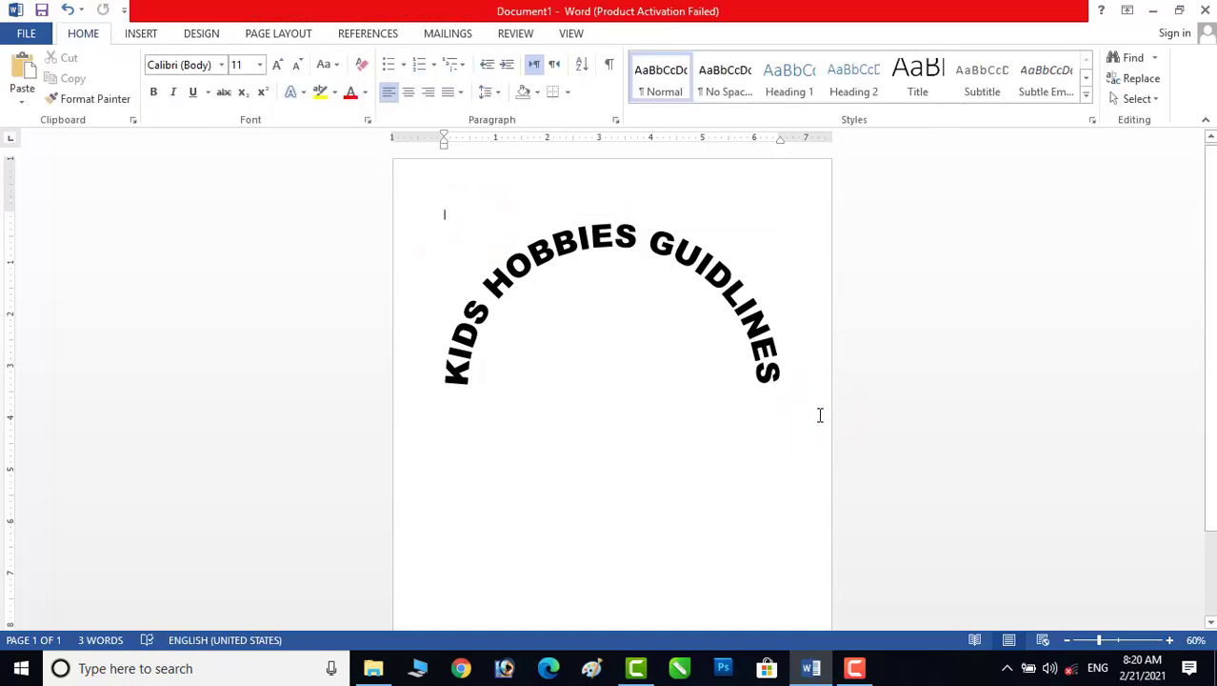
Copy the 'kids' cube image from the desktop and bring Word back to the front.
left_click(1150, 10)
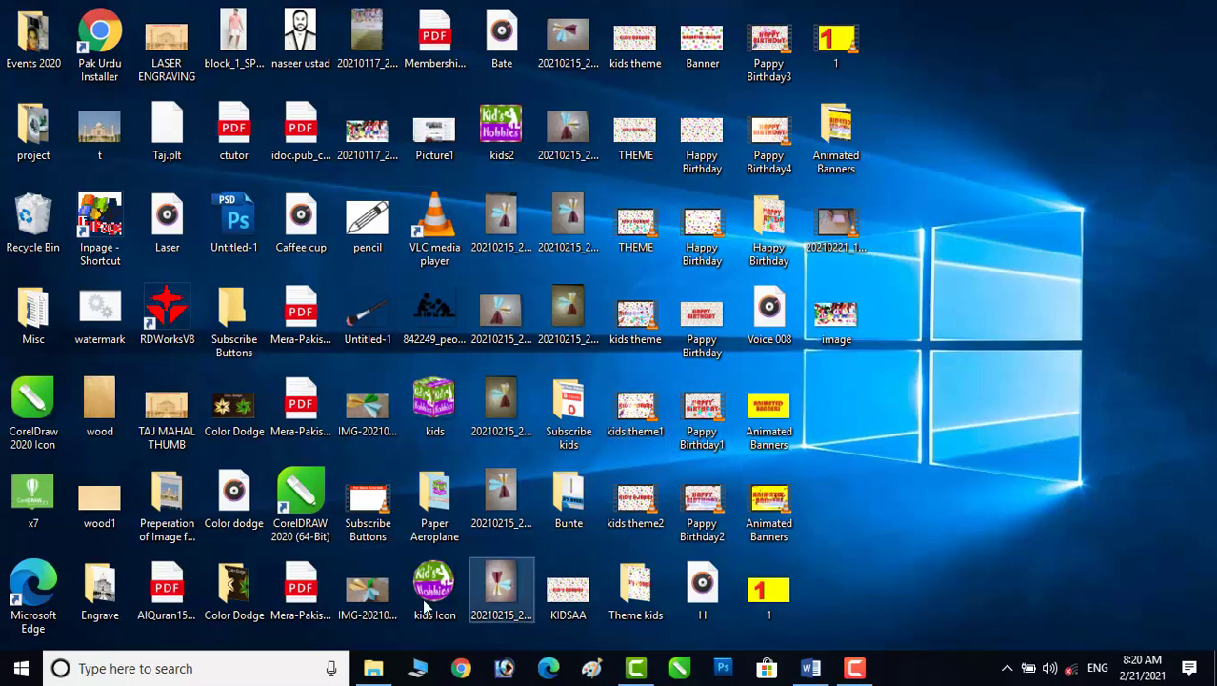
right_click(433, 400)
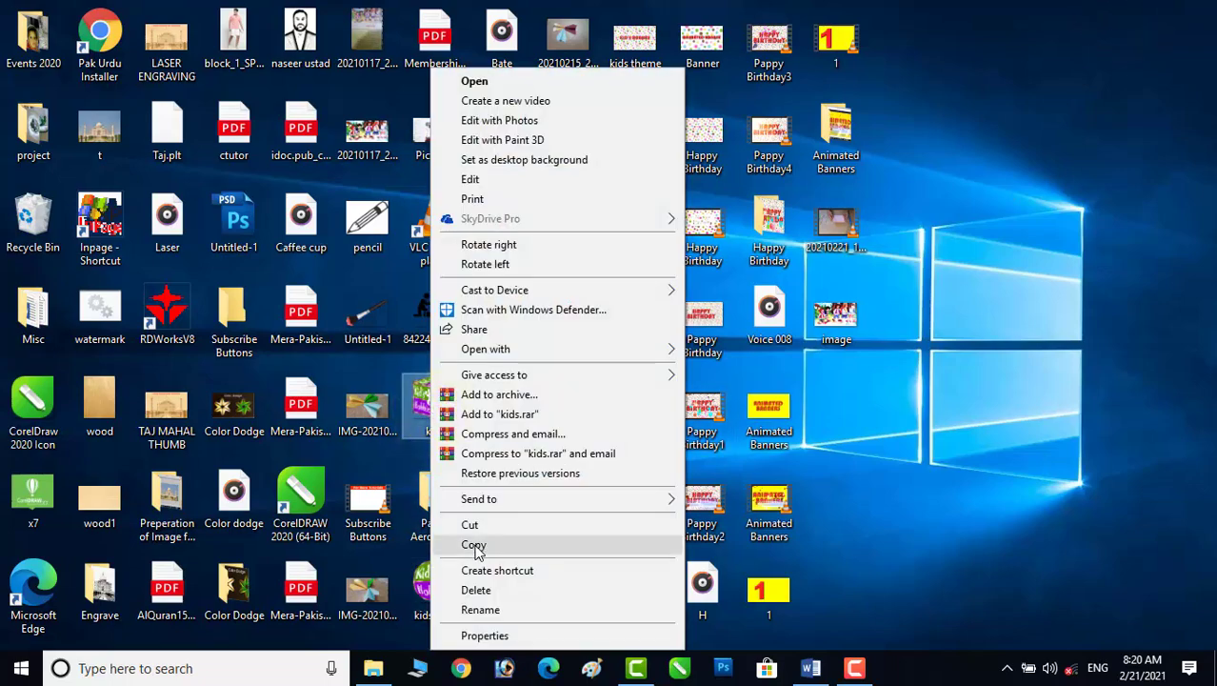
left_click(474, 545)
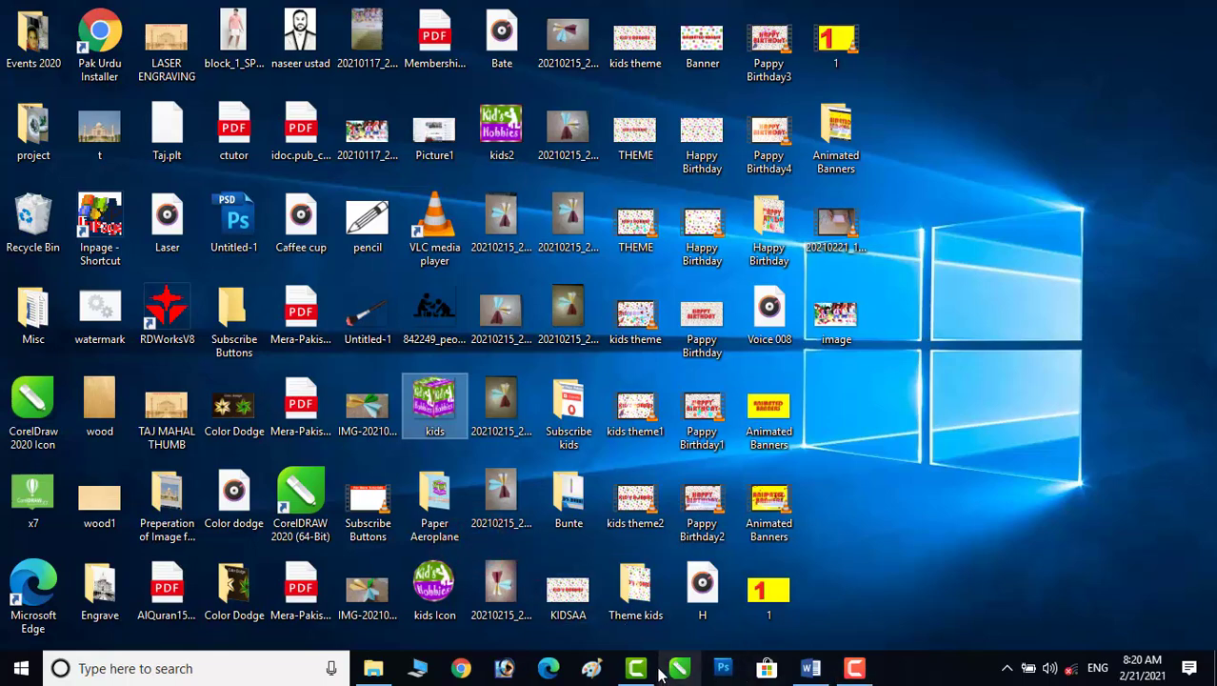
left_click(810, 668)
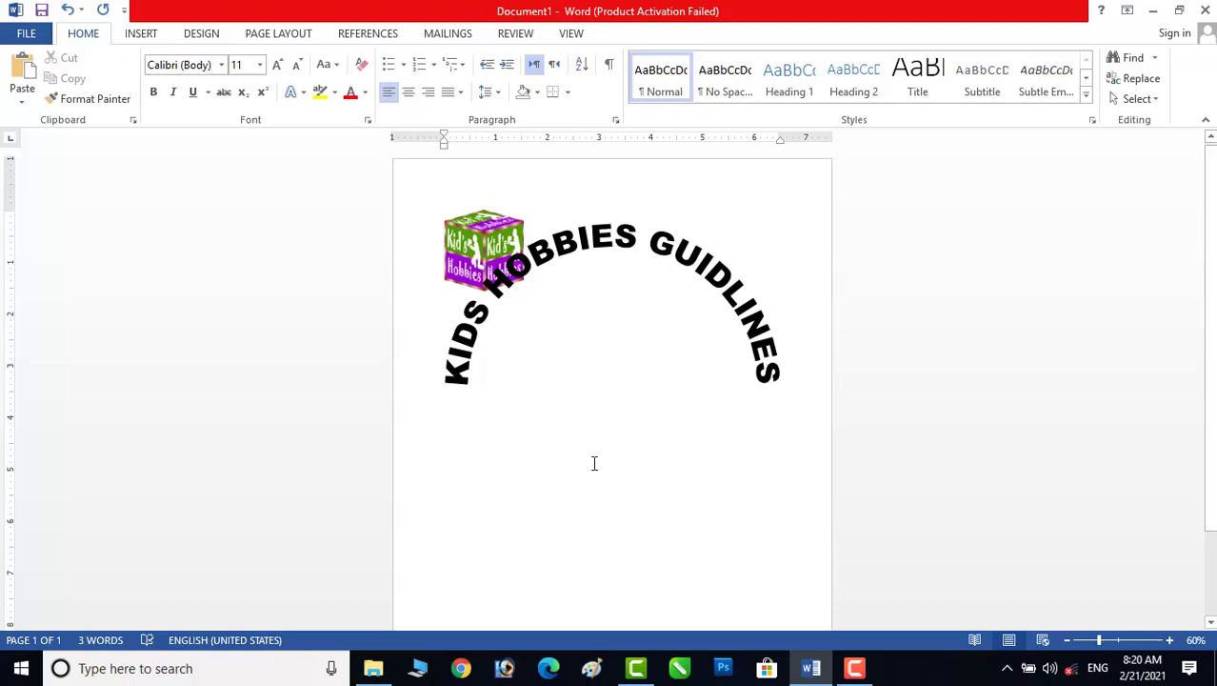
Send the arched title to the back and behind text so the cube logo shows on top.
left_click(490, 234)
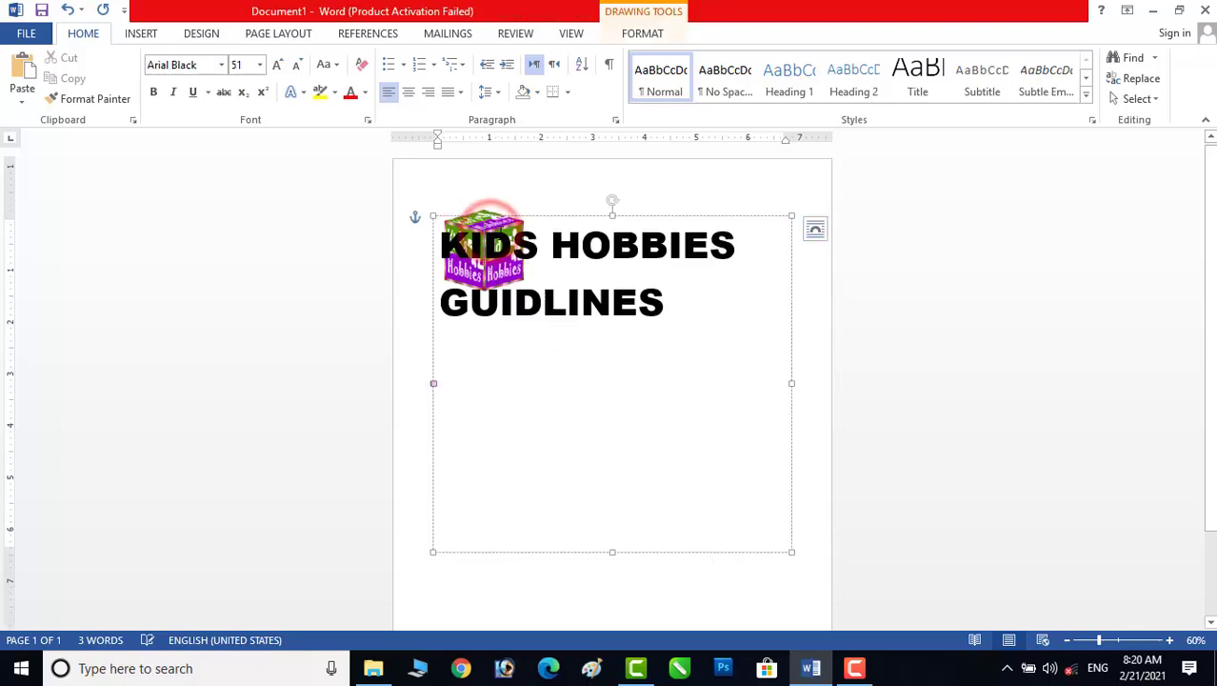
left_click(539, 198)
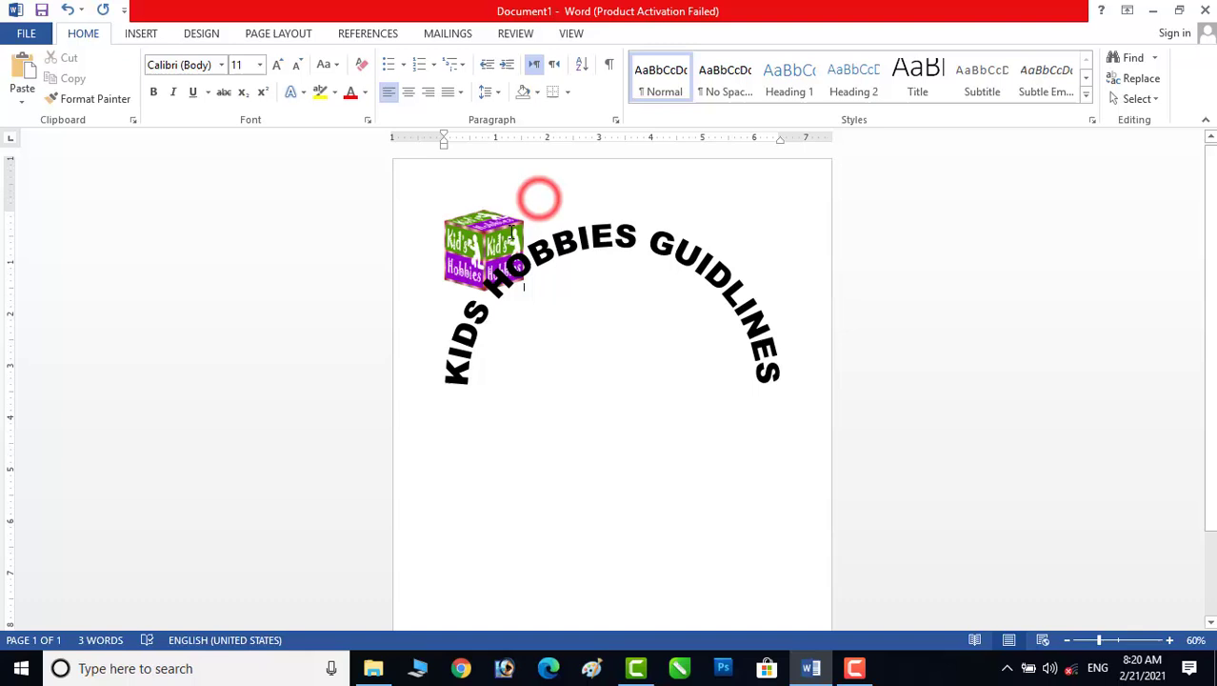
left_click(611, 224)
left_click(625, 215)
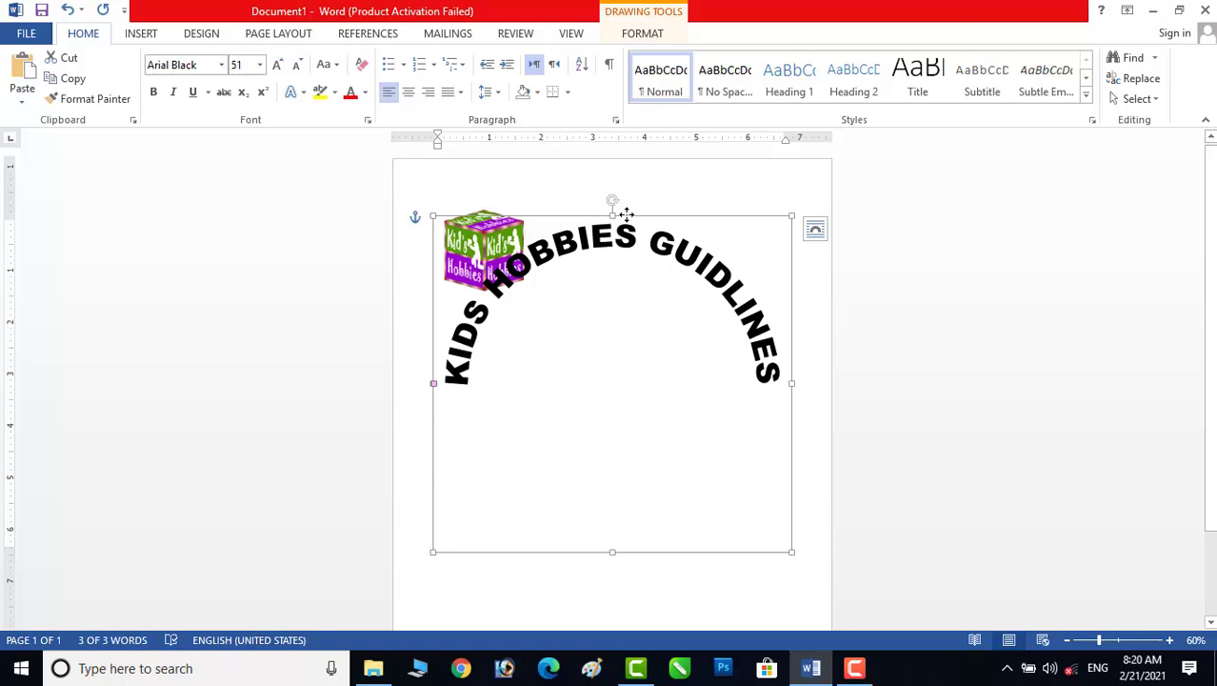
right_click(626, 215)
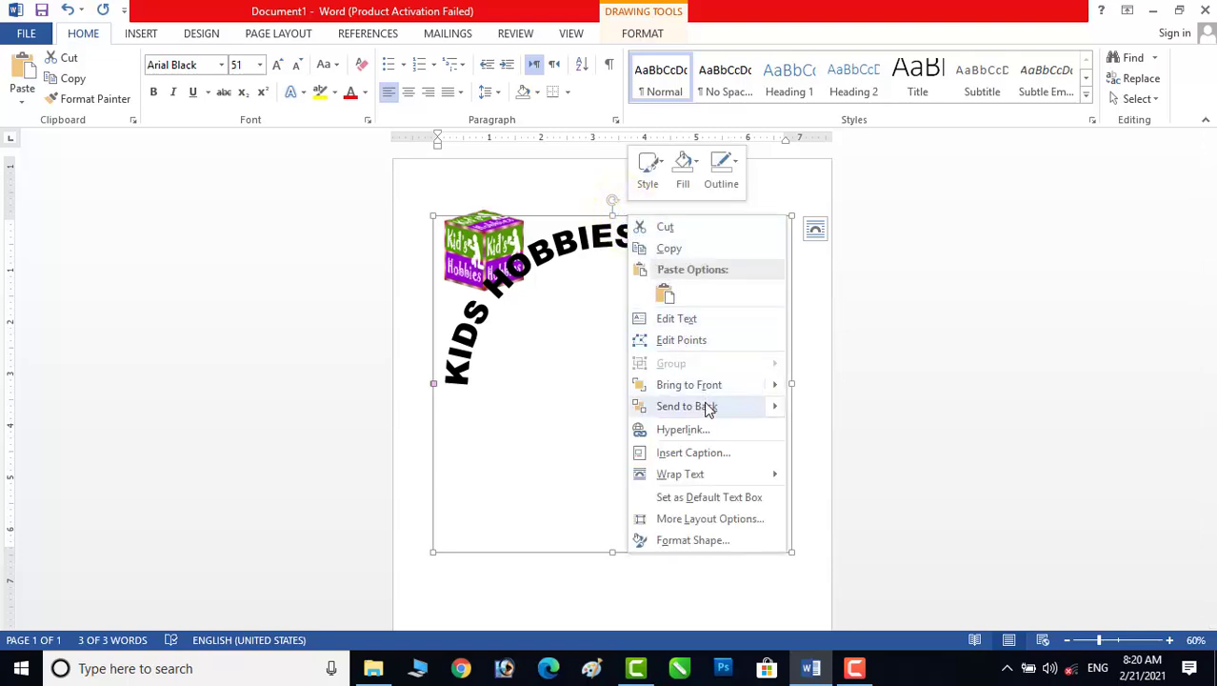
mouse_move(709, 409)
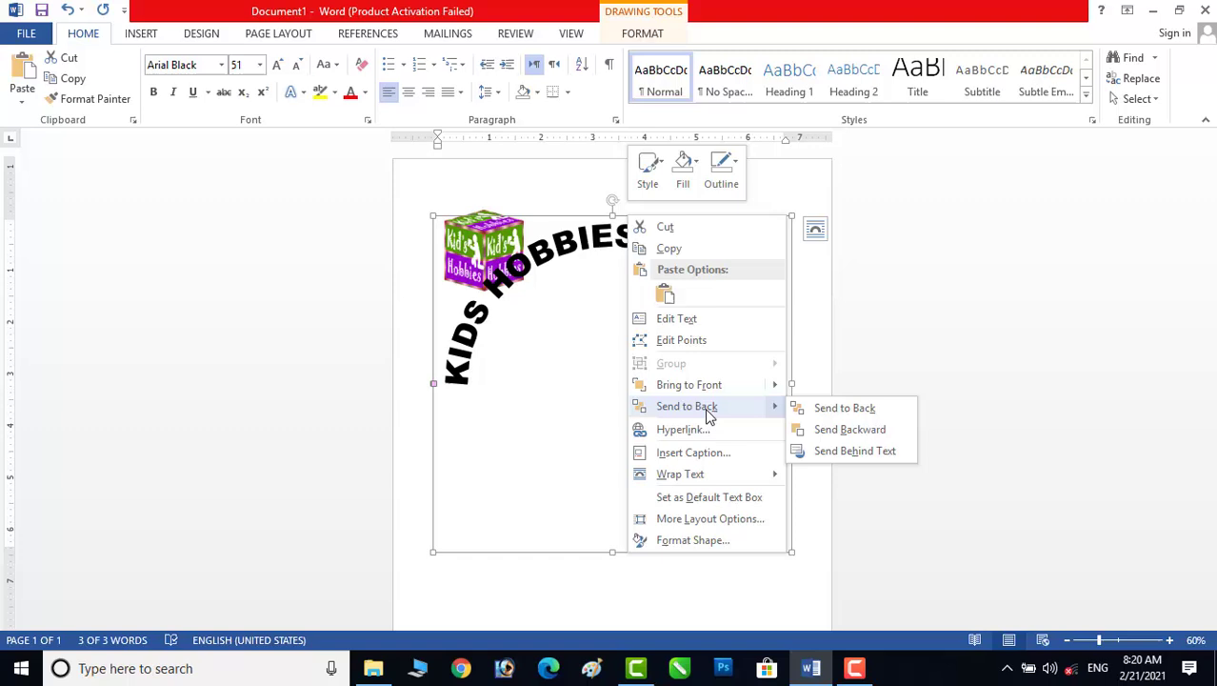
left_click(843, 411)
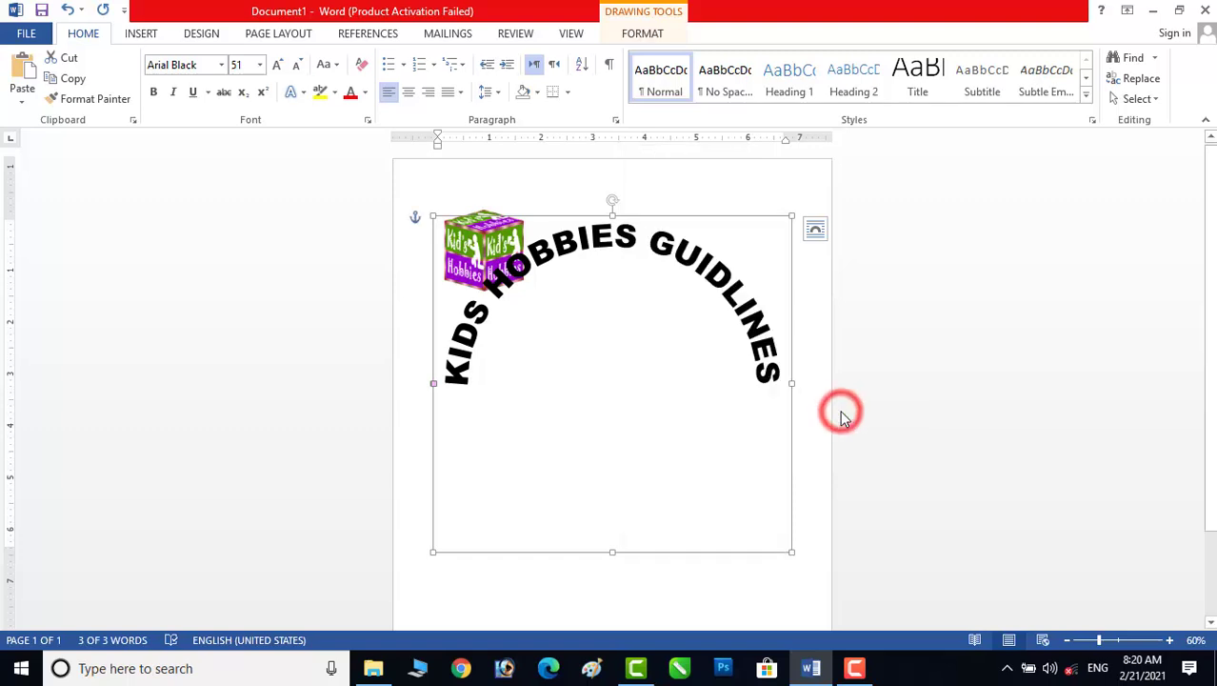
right_click(770, 218)
mouse_move(842, 409)
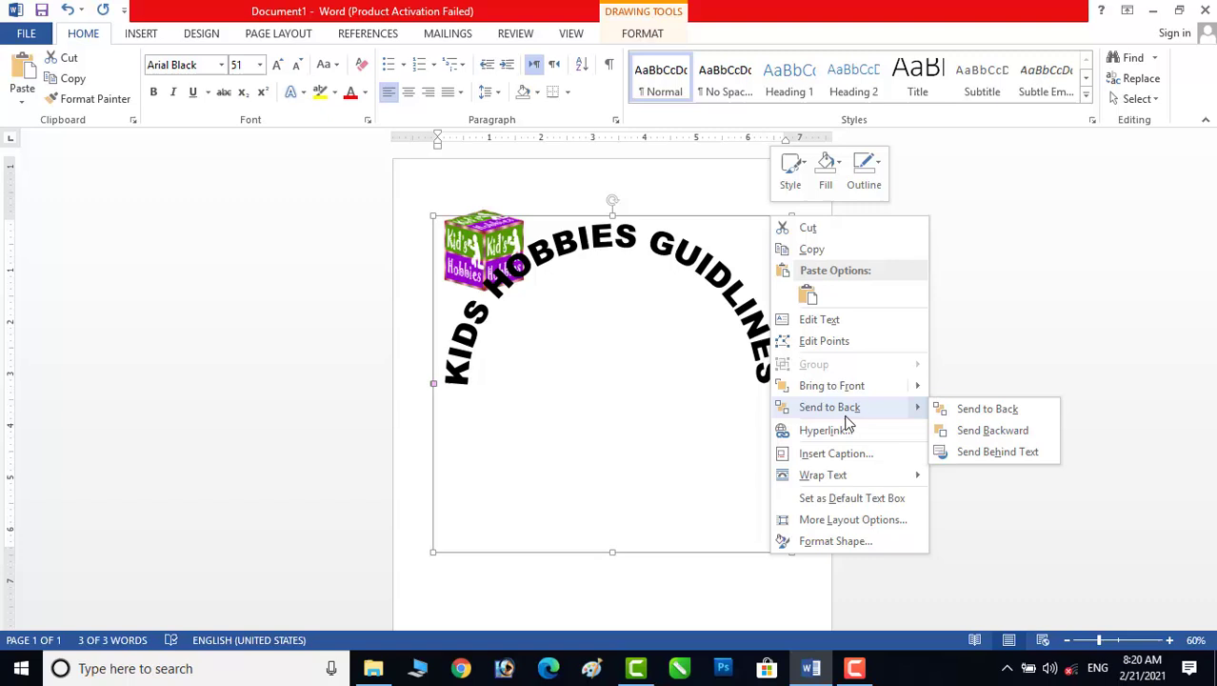
left_click(987, 454)
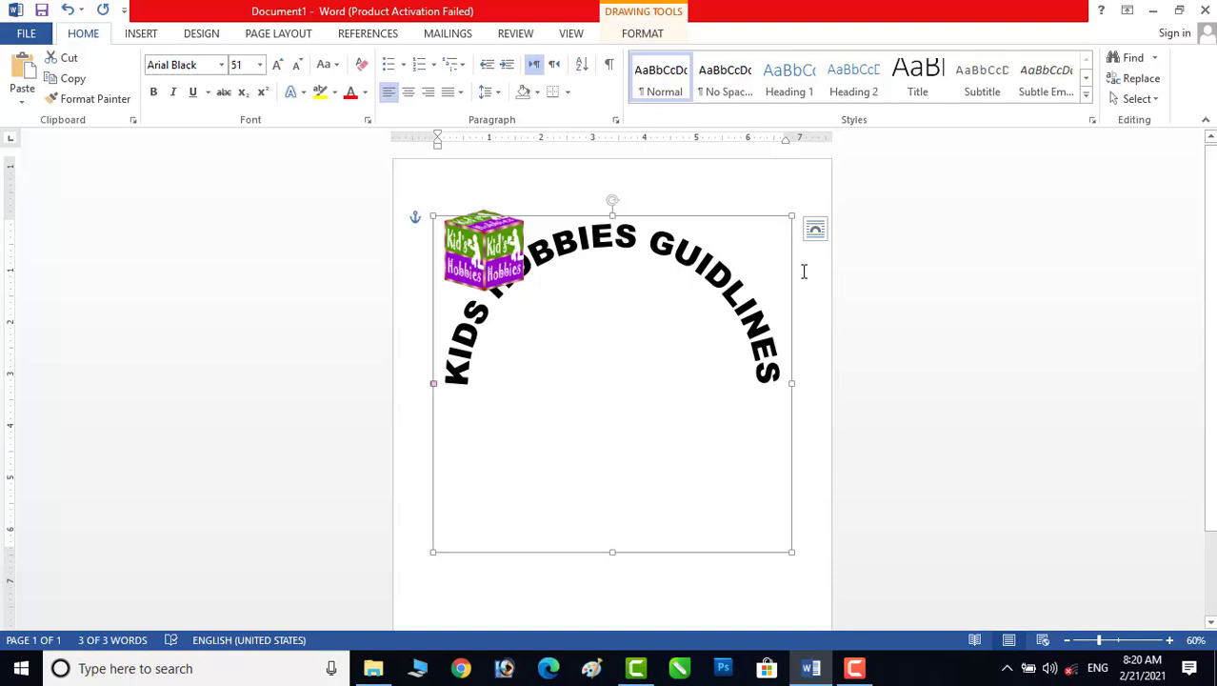
left_click(809, 263)
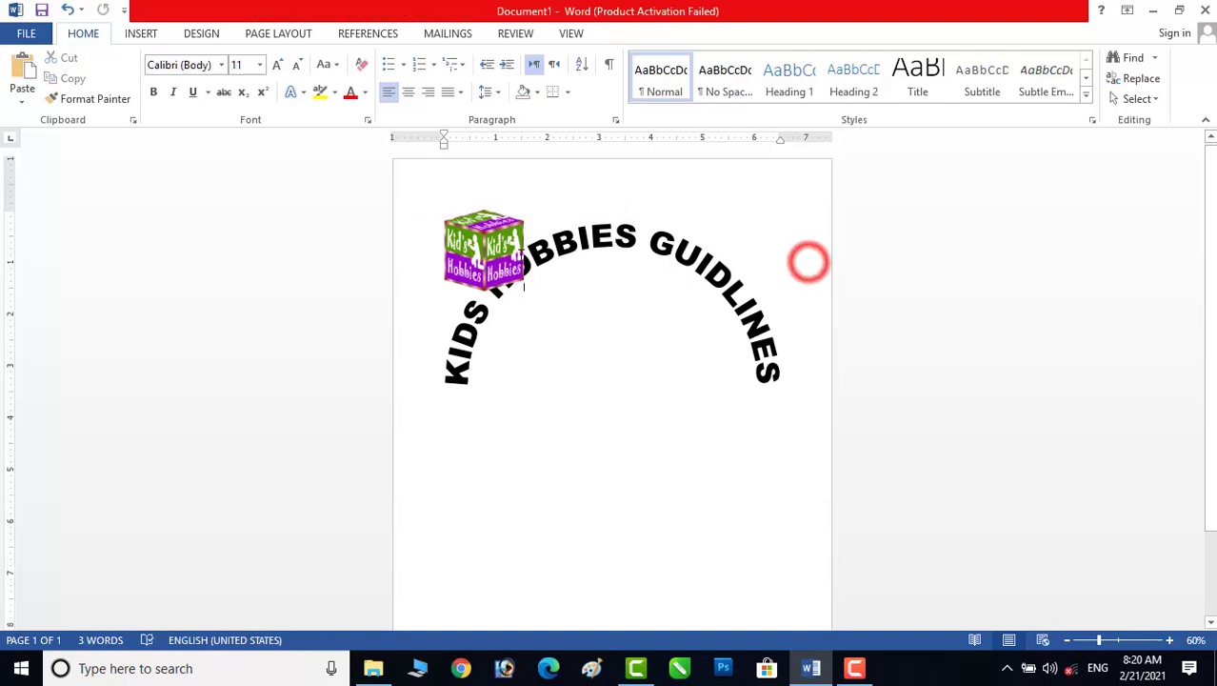
Set the cube logo's text wrapping to Behind Text.
left_click(481, 234)
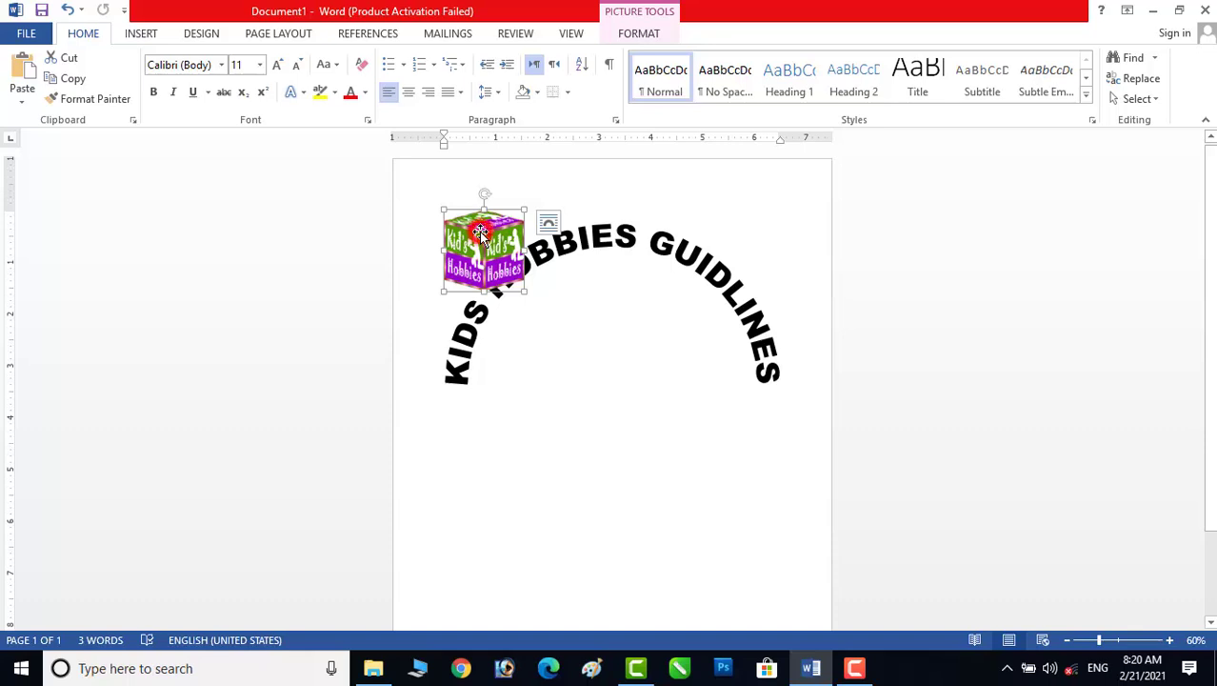
left_click(553, 284)
left_click(481, 270)
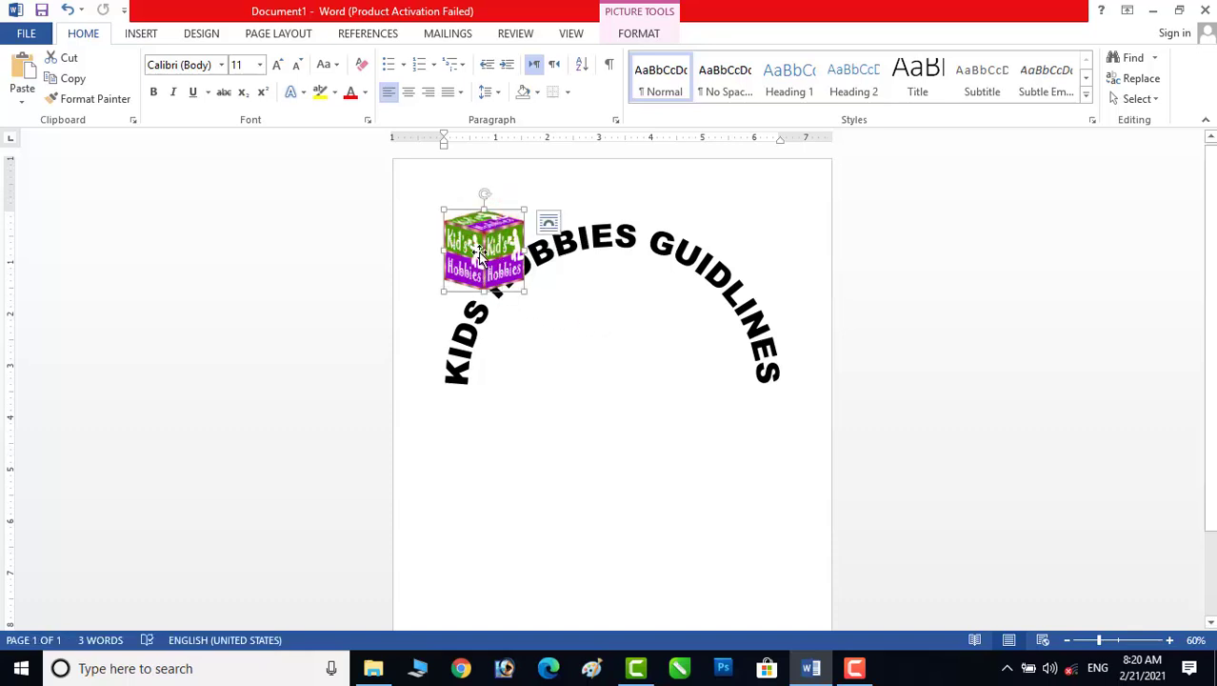
double_click(480, 255)
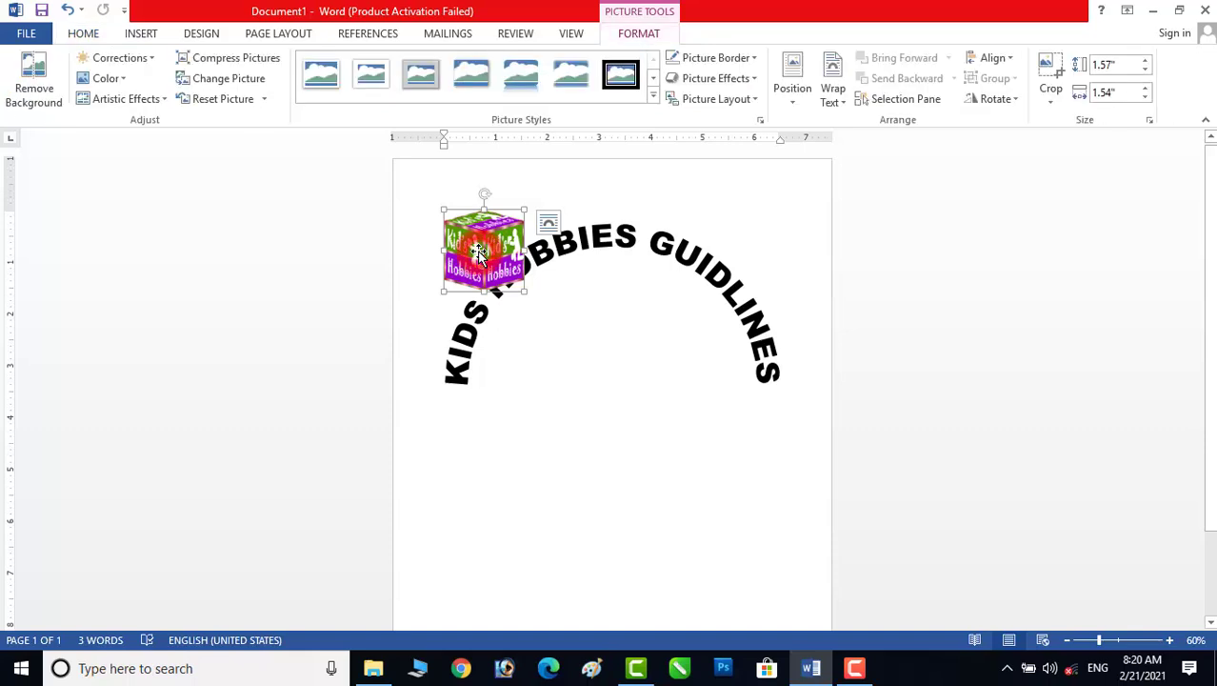
left_click(838, 99)
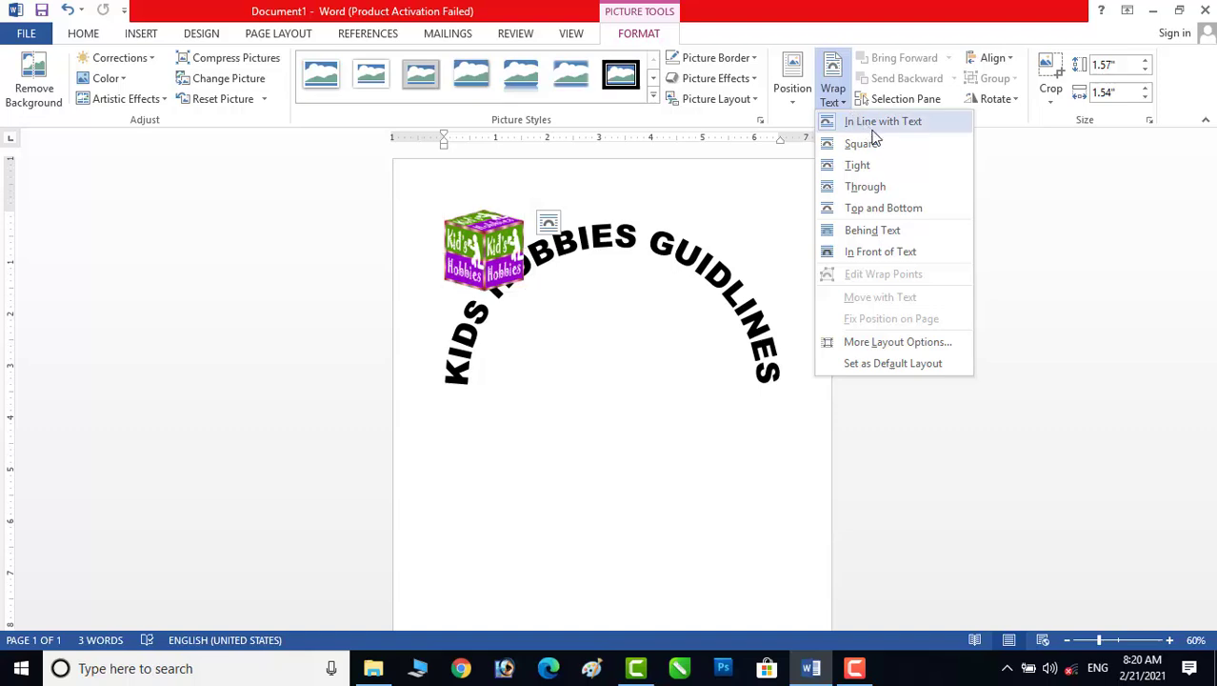
left_click(873, 237)
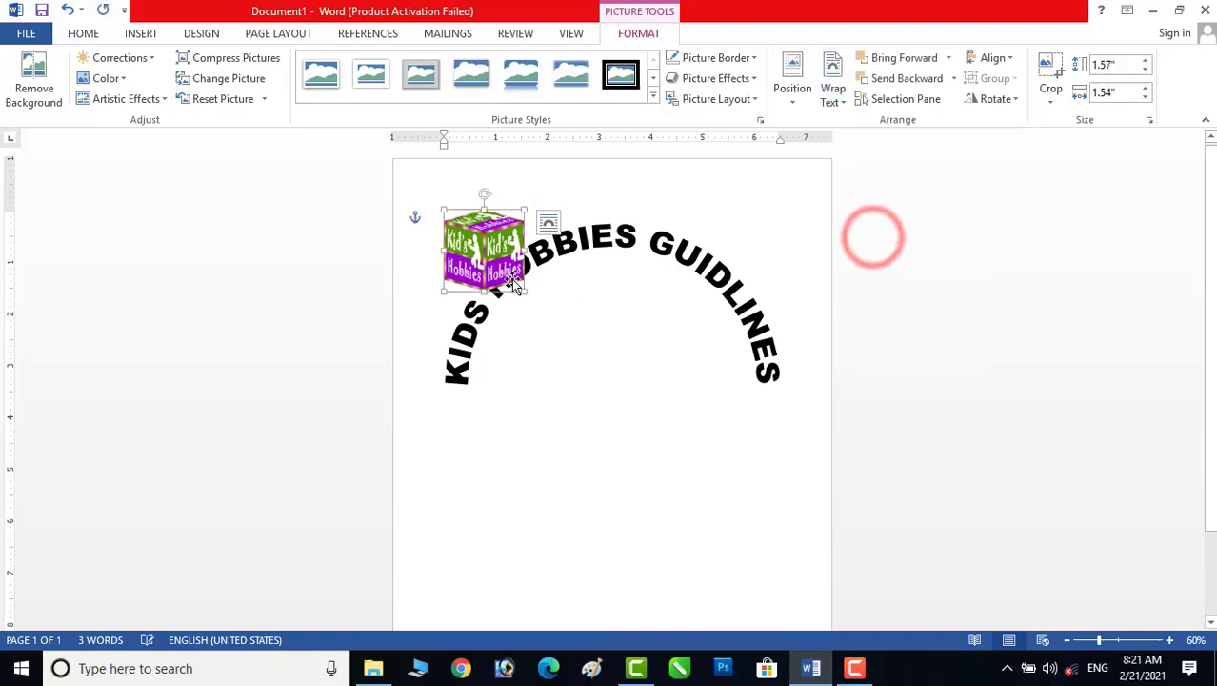
Resize the cube logo to about 1.86" and center it under the arched title.
left_click_drag(476, 246, 597, 337)
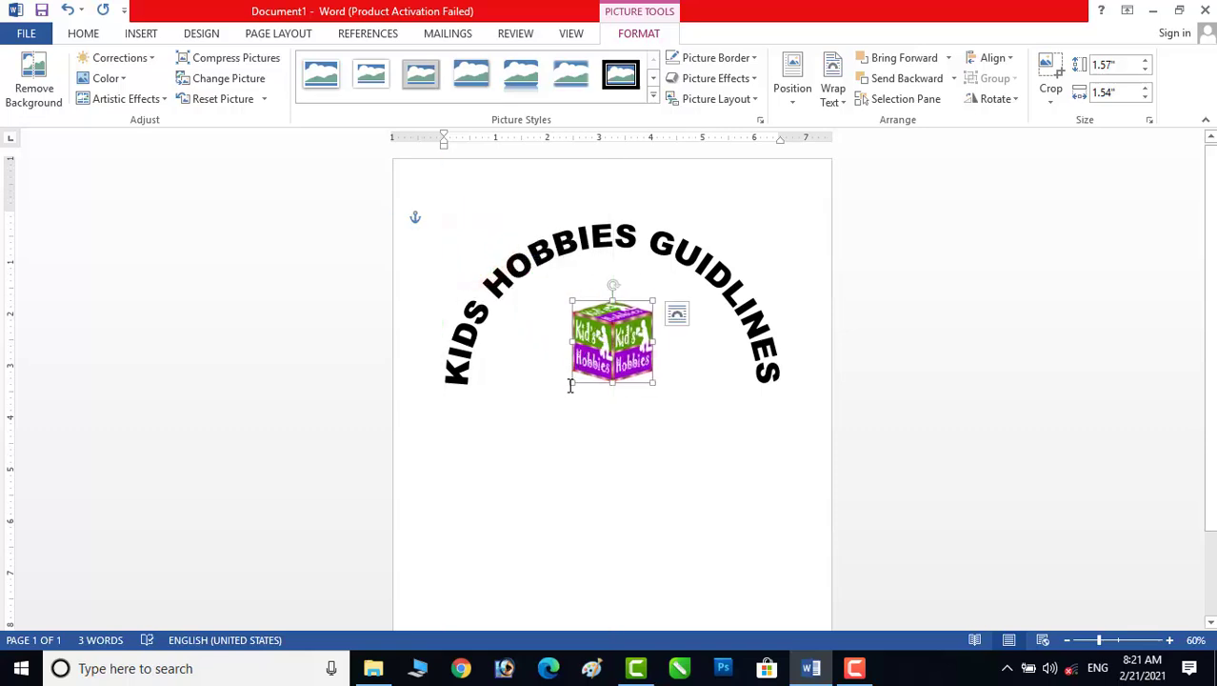
left_click_drag(570, 383, 558, 389)
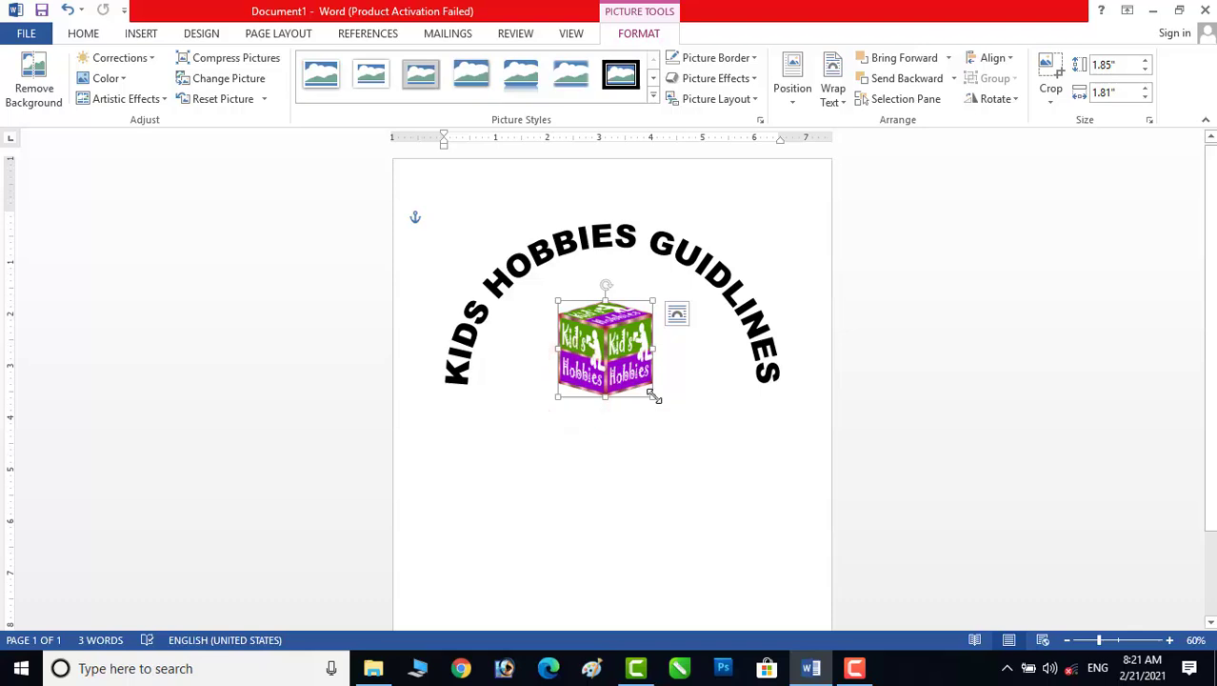
left_click_drag(653, 397, 638, 371)
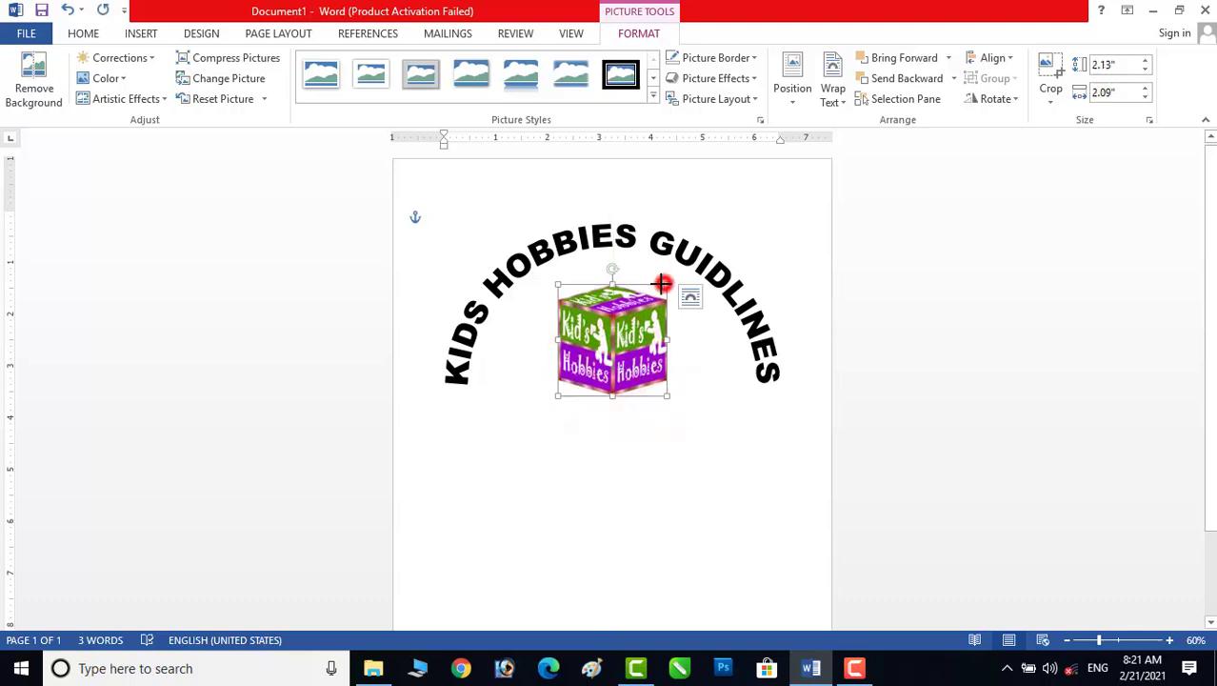
left_click_drag(662, 283, 652, 299)
left_click_drag(607, 348, 614, 347)
left_click(851, 332)
scroll(834, 343, "down", 1)
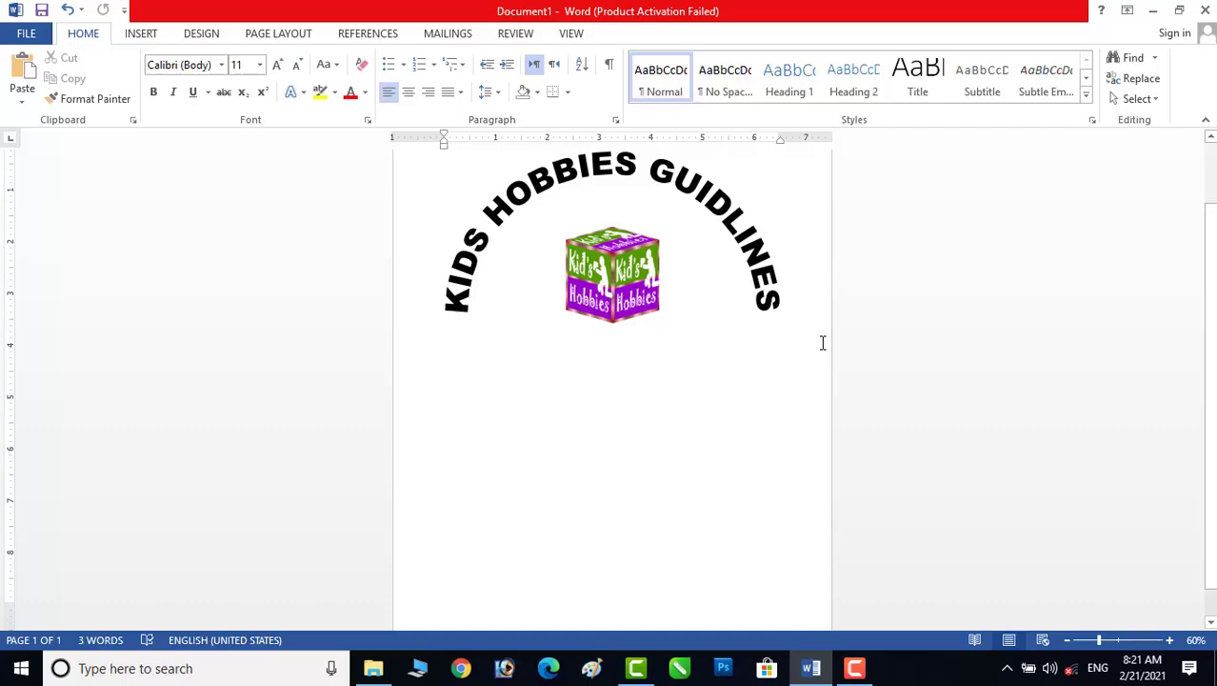
Copy the desktop file named 'image' and return to the Word document.
left_click(1152, 9)
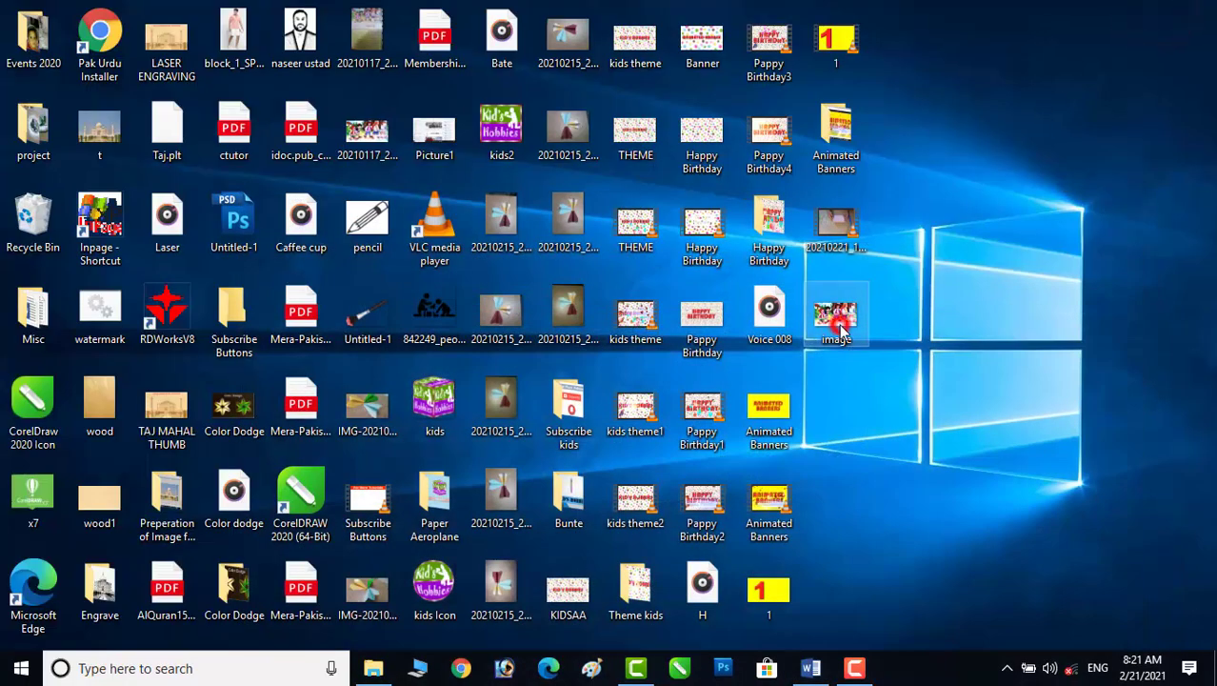
right_click(841, 329)
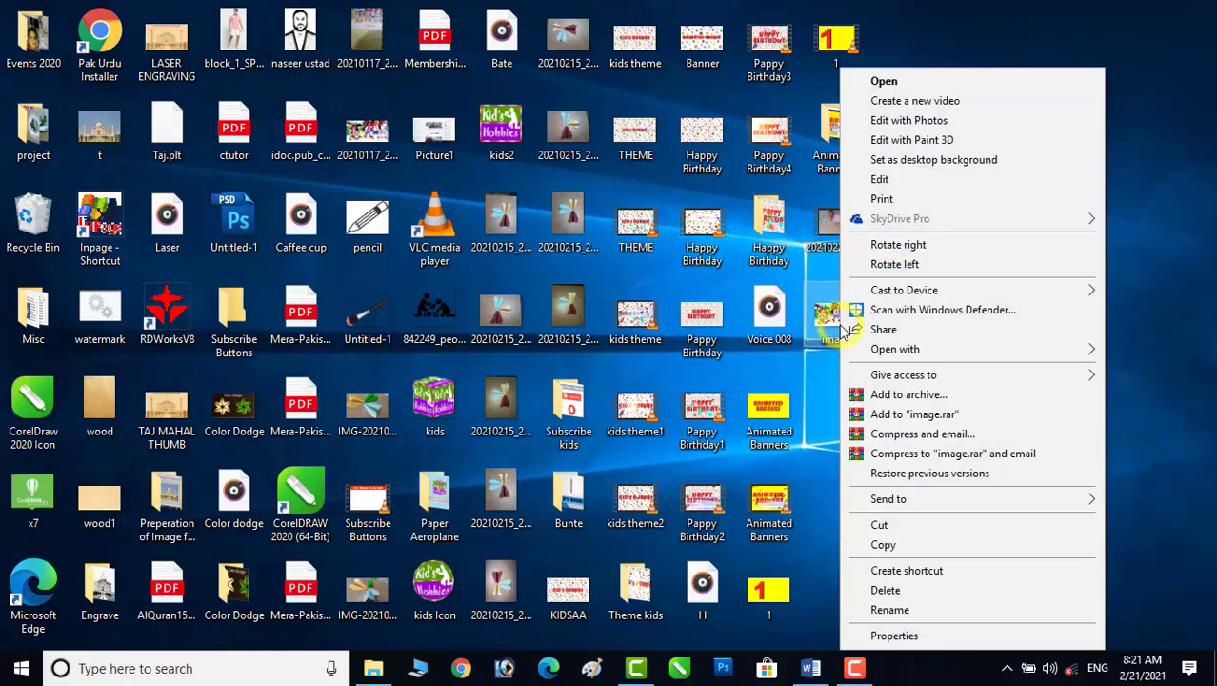
left_click(884, 545)
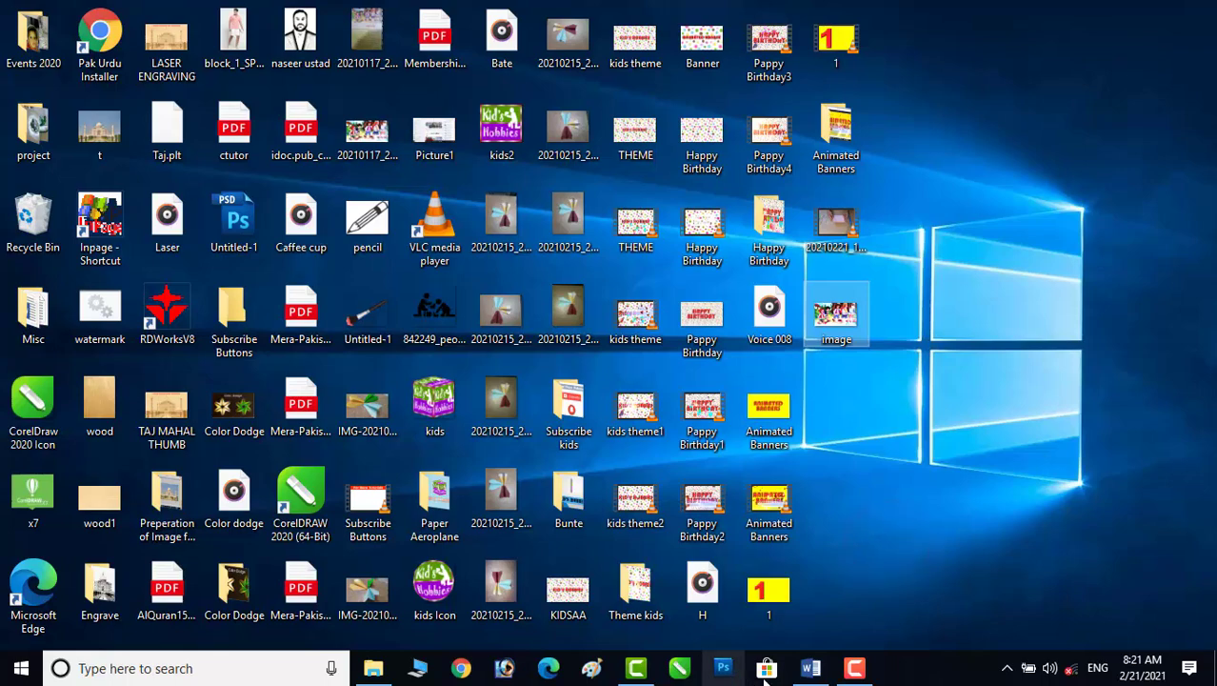
left_click(813, 670)
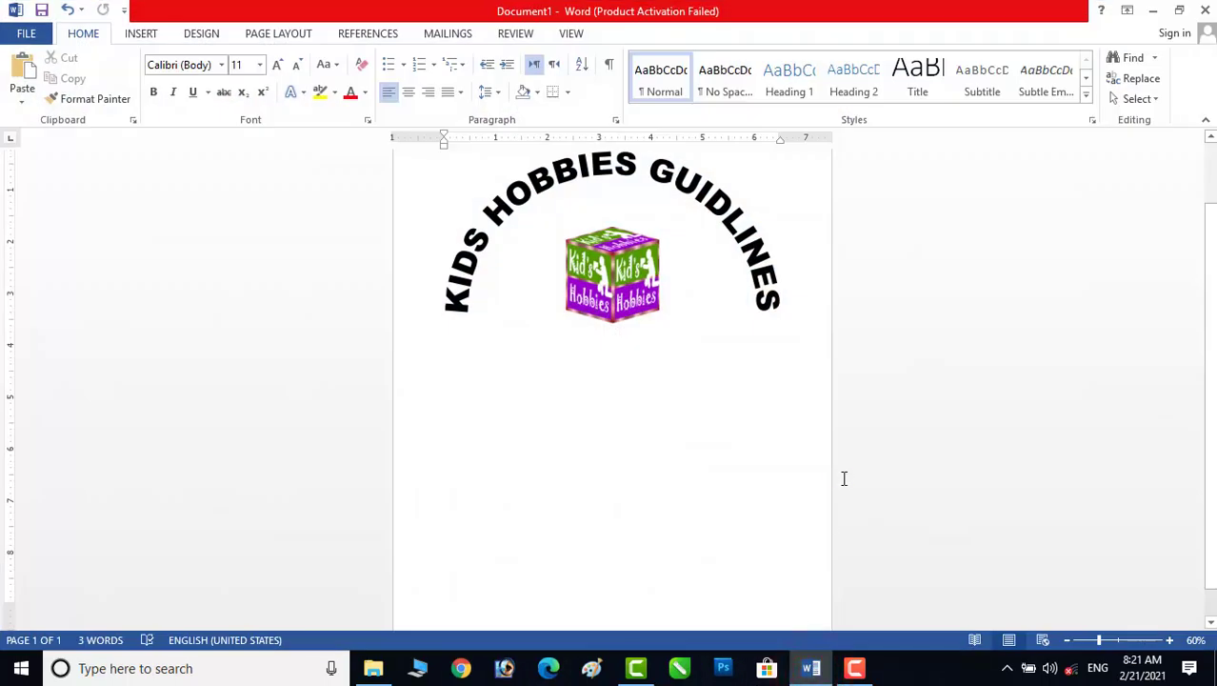
Paste the copied children picture into the document and move it up the page.
key("ctrl+v")
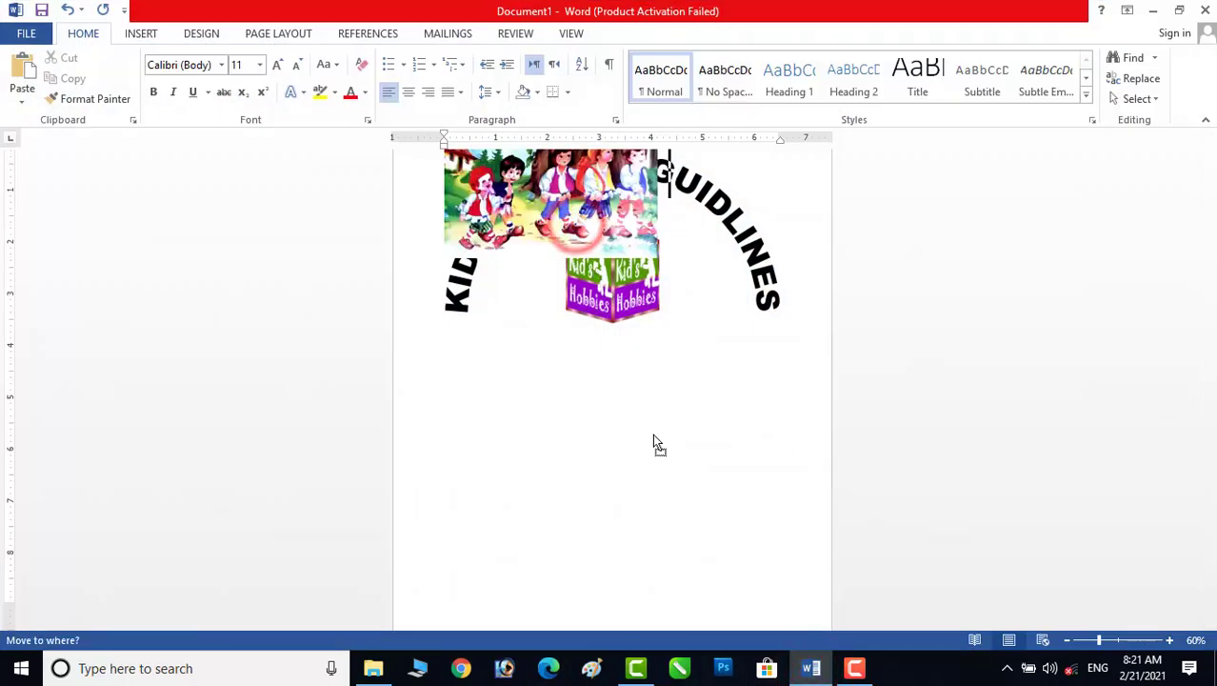
left_click(559, 266)
left_click_drag(563, 264, 578, 286)
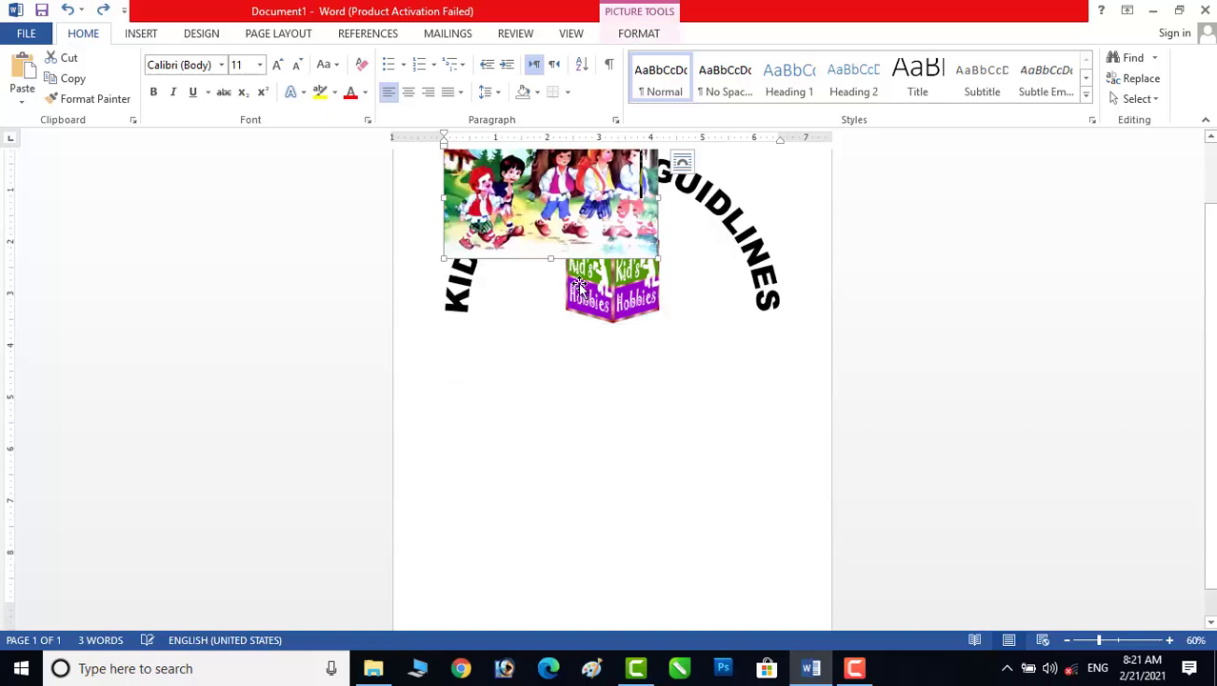
scroll(595, 255, "up", 2)
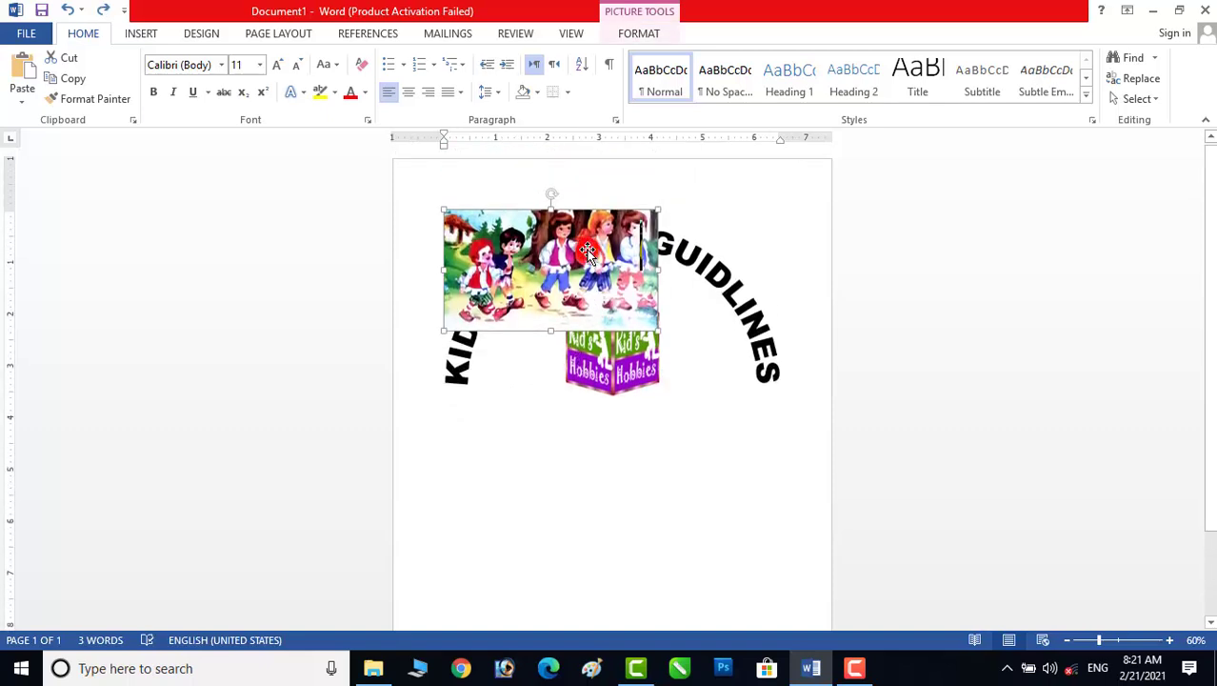
Set the children picture's wrapping to Behind Text and place it below the cube logo.
double_click(586, 252)
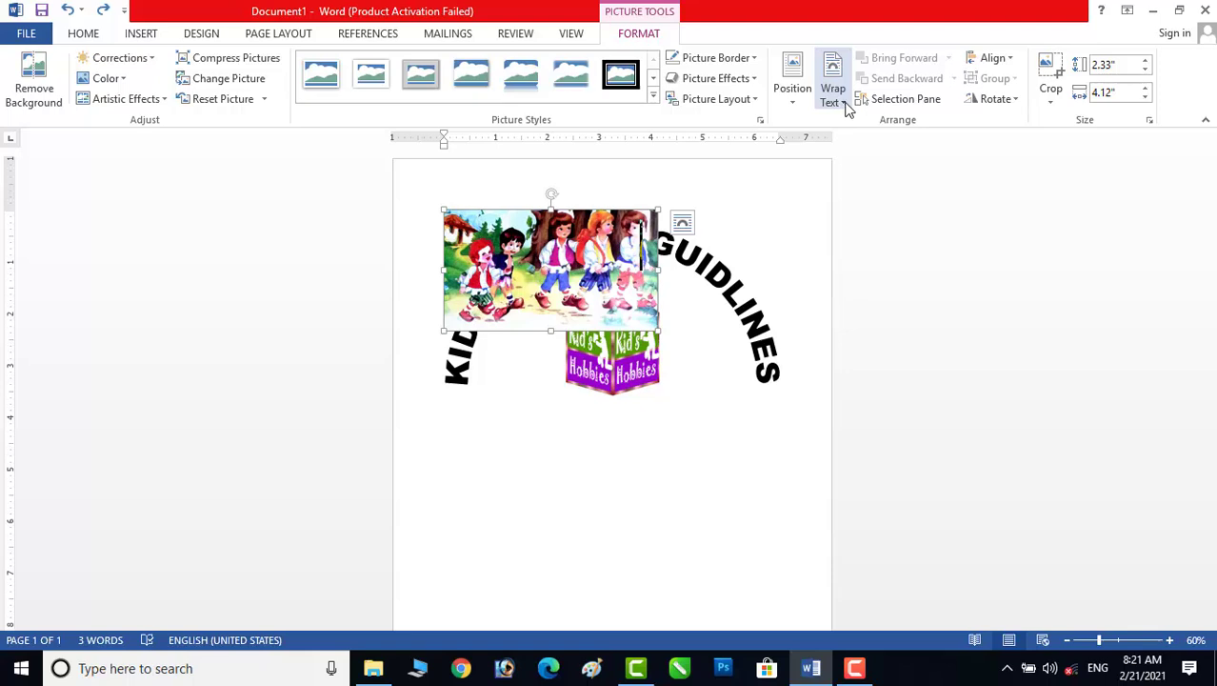
left_click(846, 104)
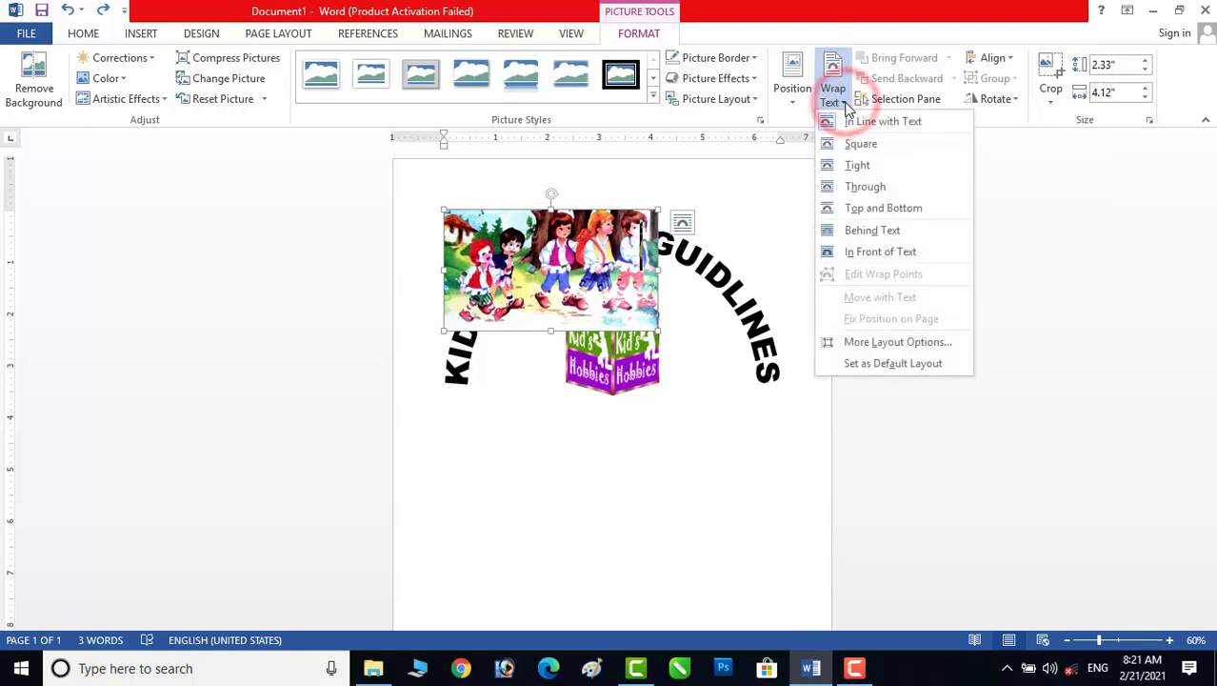
left_click(896, 232)
left_click_drag(630, 211, 701, 429)
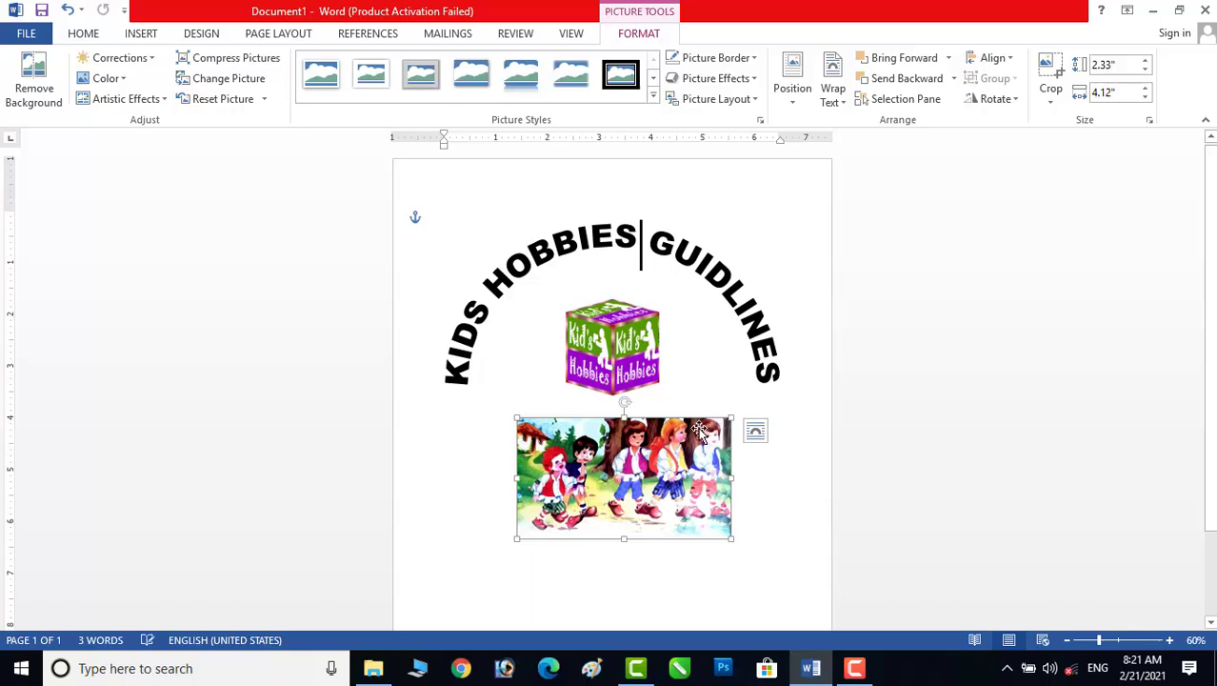
Recolor the children picture to Black and White: 50%.
left_click(107, 79)
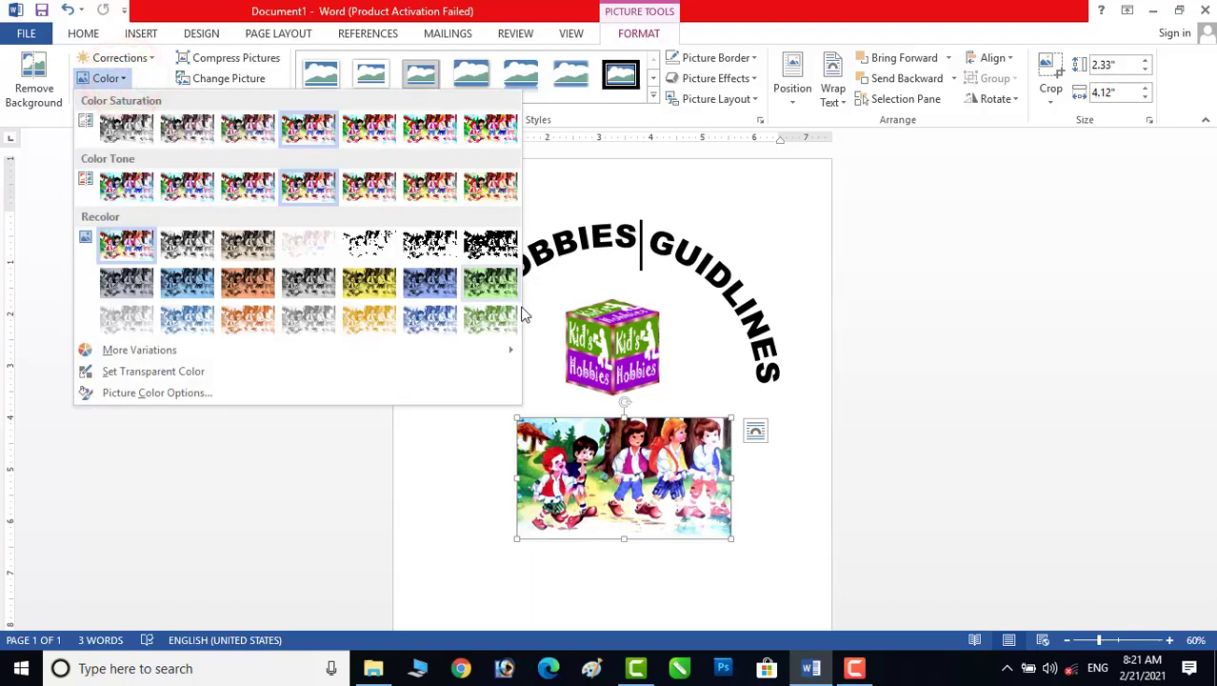
left_click(424, 248)
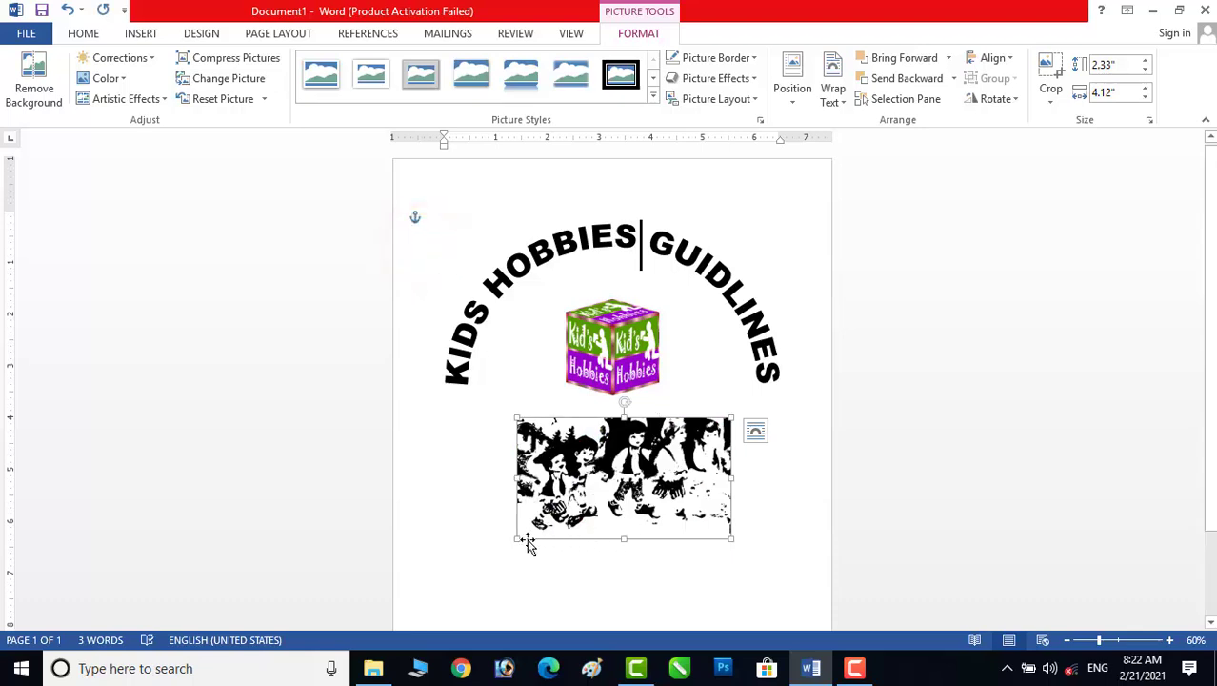
Enlarge the children picture, centre it, and move it lower on the page.
left_click_drag(518, 539, 490, 552)
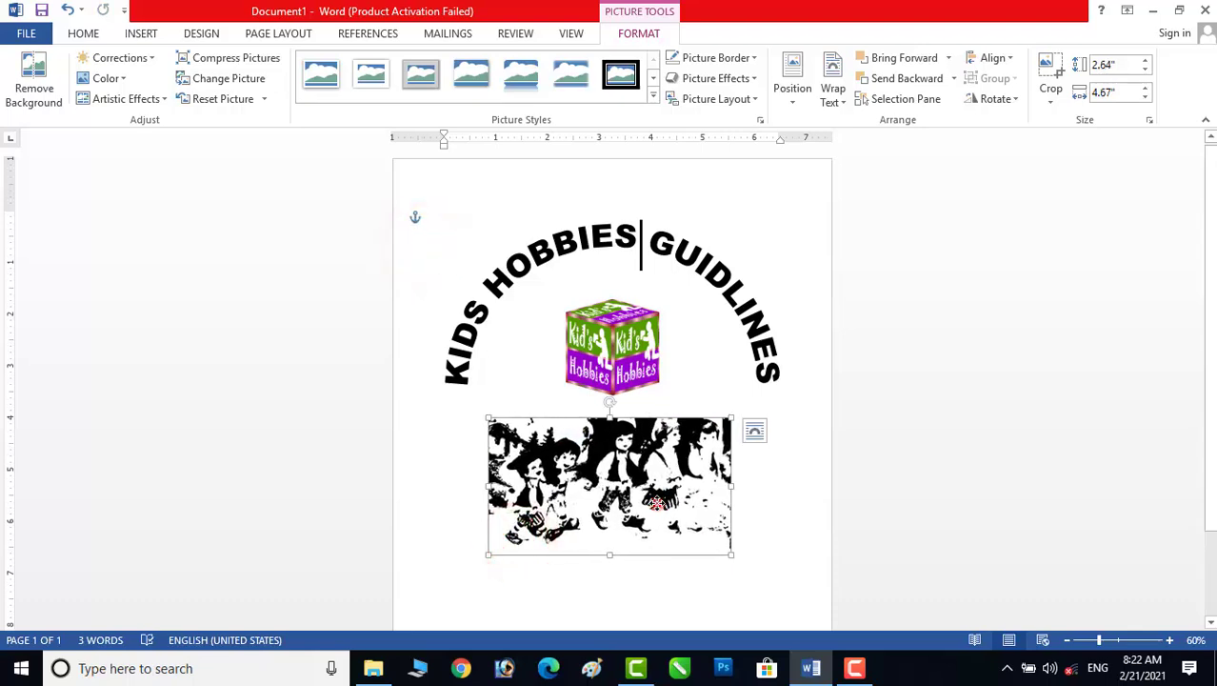
left_click_drag(660, 502, 678, 514)
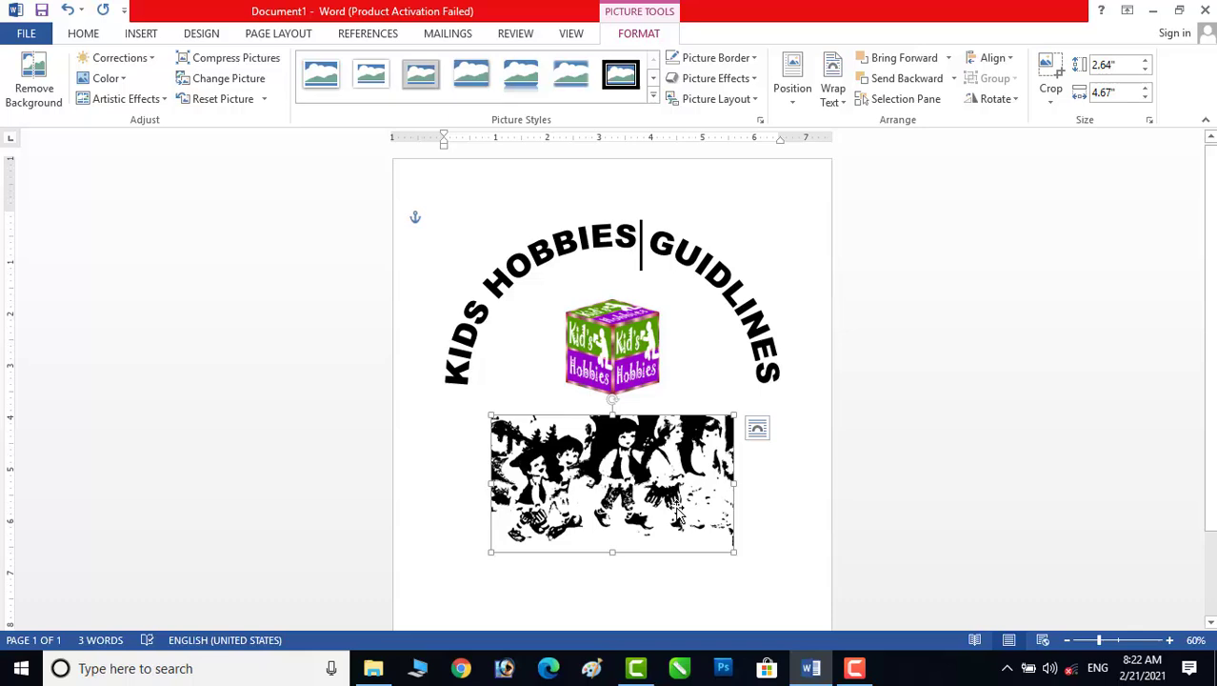
left_click_drag(650, 473, 652, 528)
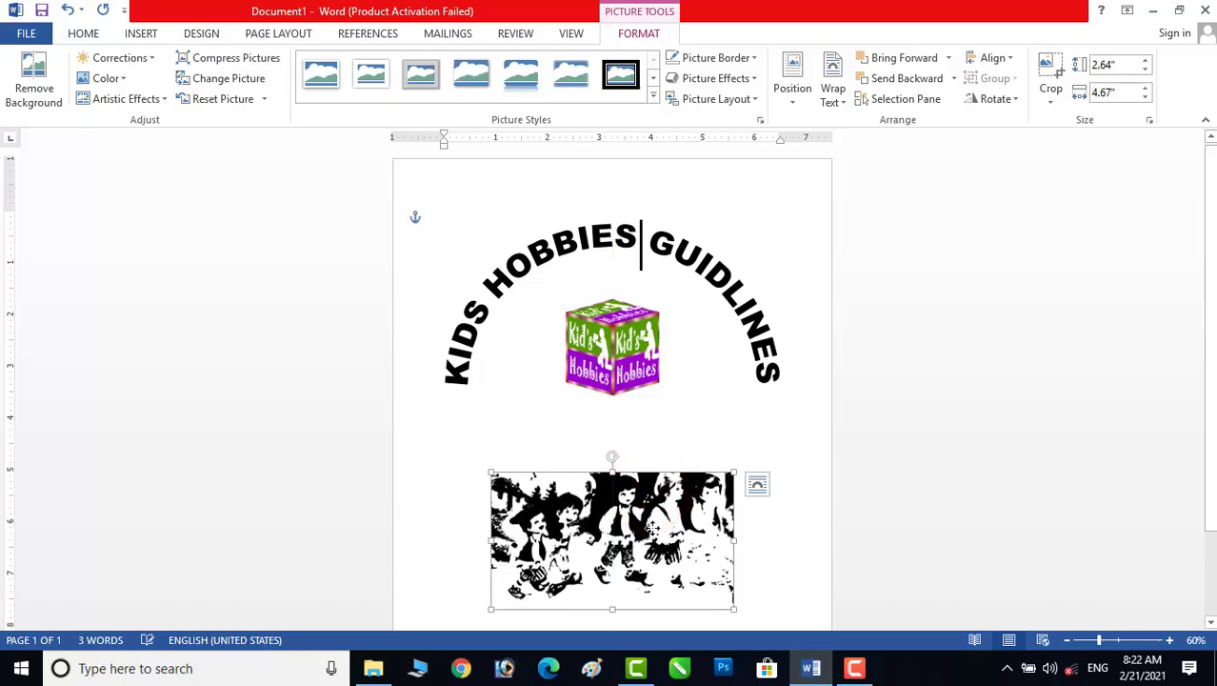
left_click(653, 528)
Apply the Snip Diagonal Corner, White picture style and shift the picture further down.
left_click(654, 101)
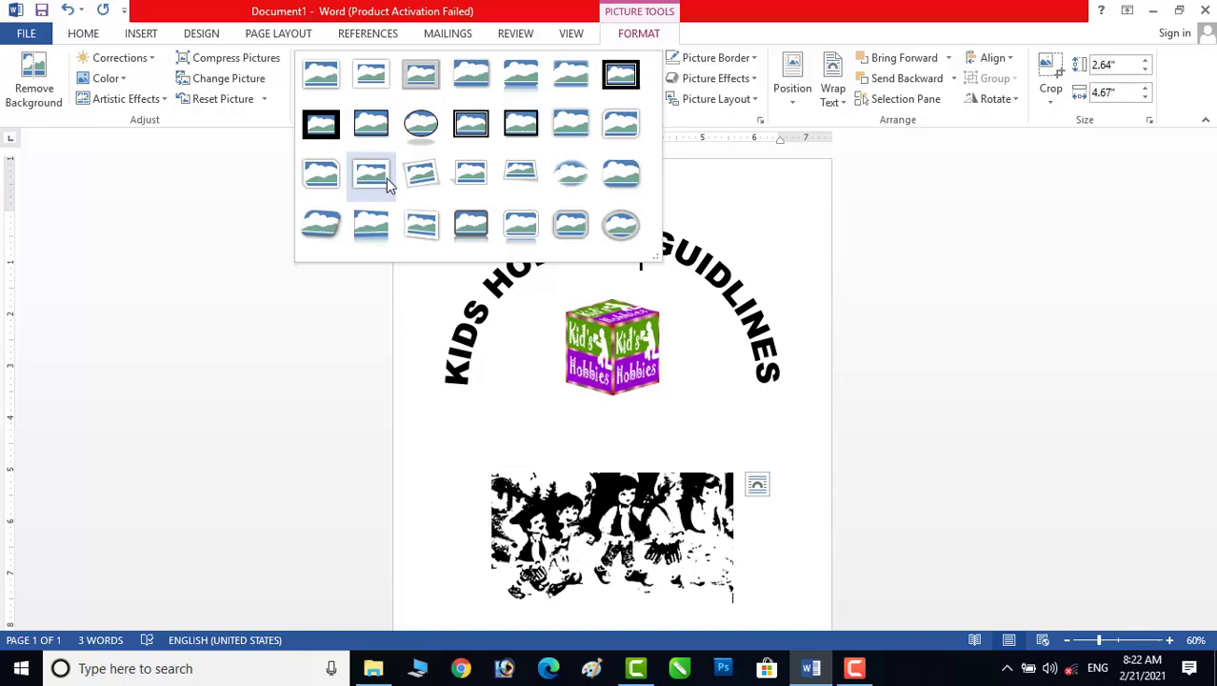
left_click(332, 174)
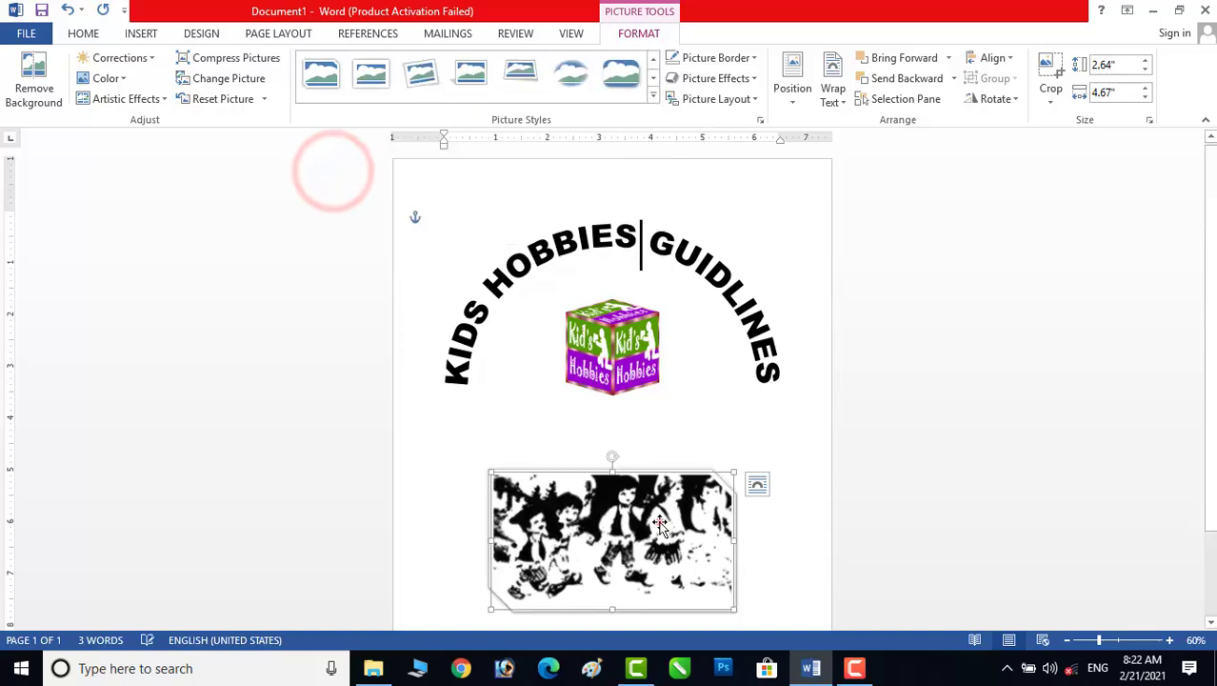
left_click_drag(657, 519, 658, 540)
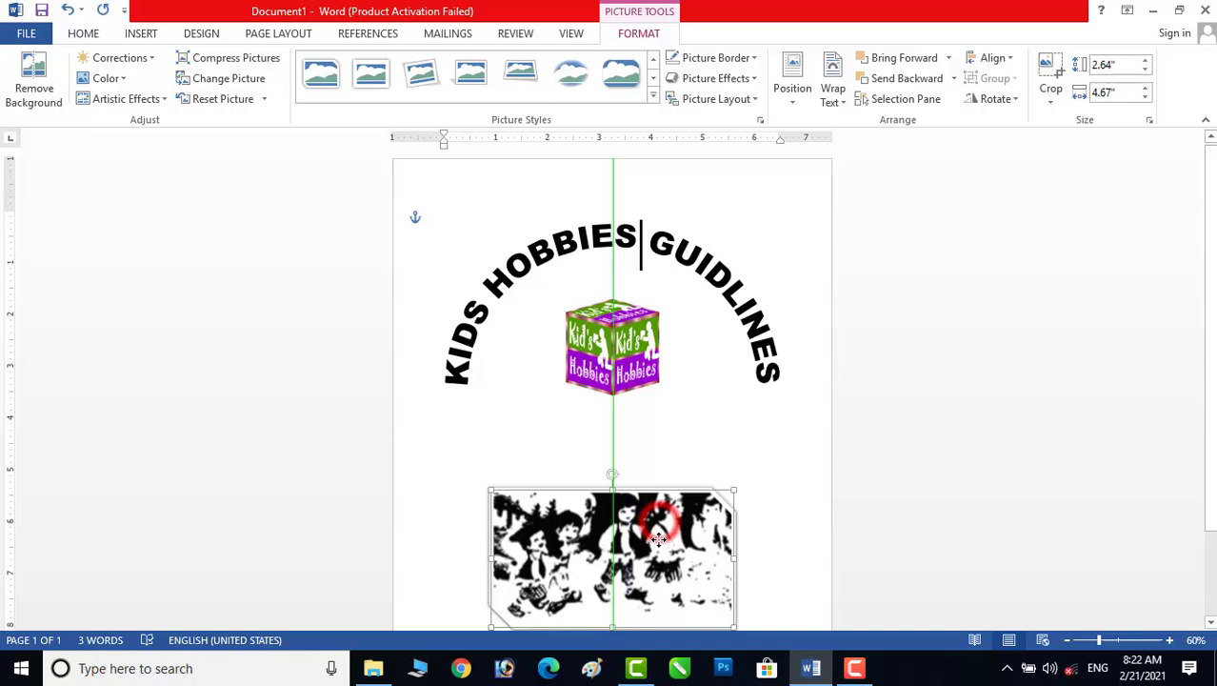
left_click(805, 495)
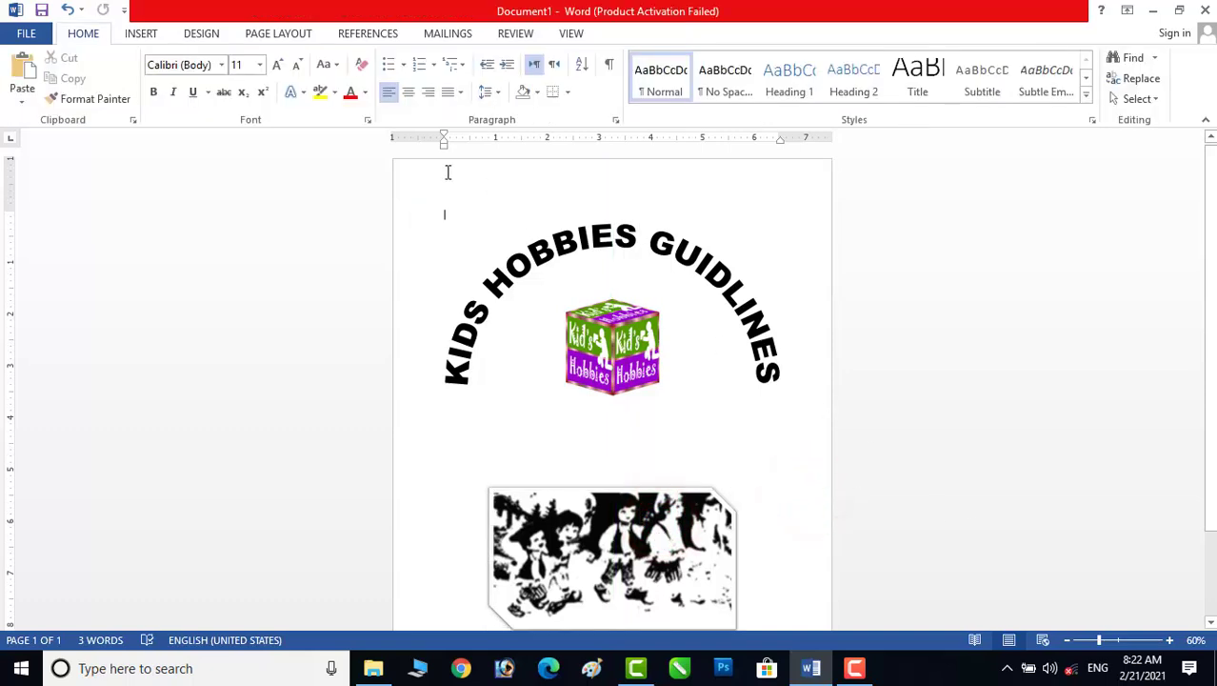
Draw a roughly 0.74" by 5.07" text box under the cube logo, with the caret inside it.
left_click(143, 34)
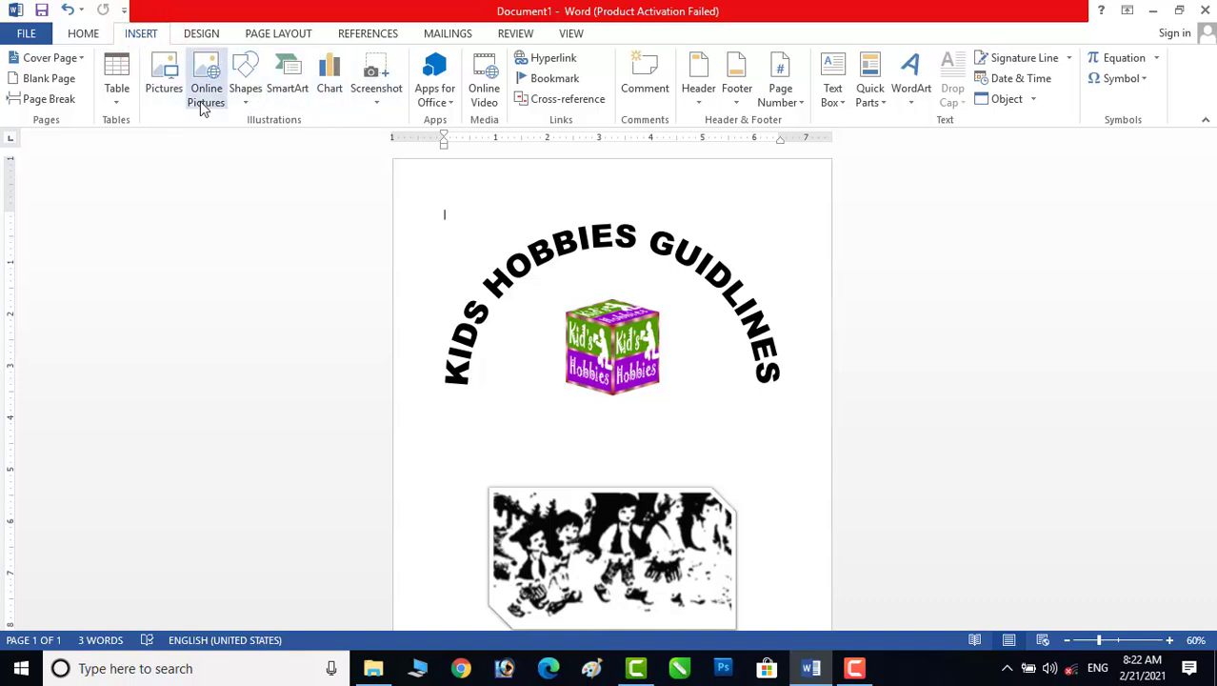
left_click(245, 100)
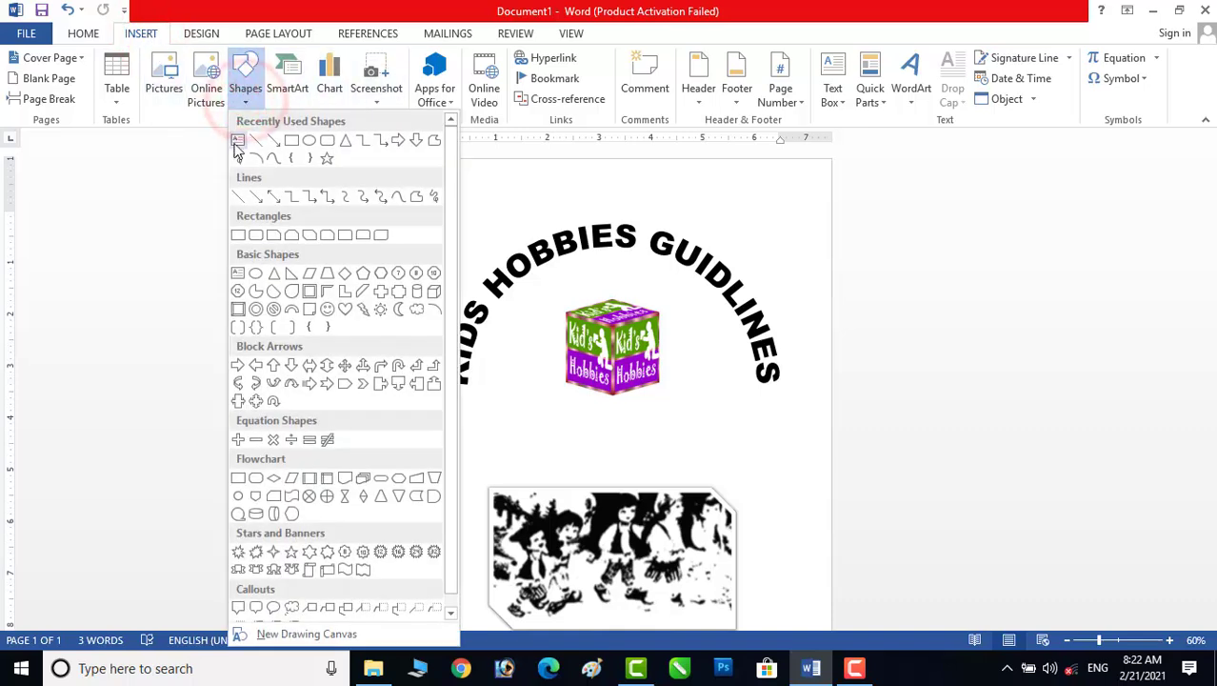
left_click(236, 141)
mouse_move(495, 415)
left_mouse_down()
mouse_move(704, 481)
mouse_move(767, 471)
mouse_move(760, 454)
left_mouse_up()
left_click_drag(519, 456, 509, 450)
left_click(508, 433)
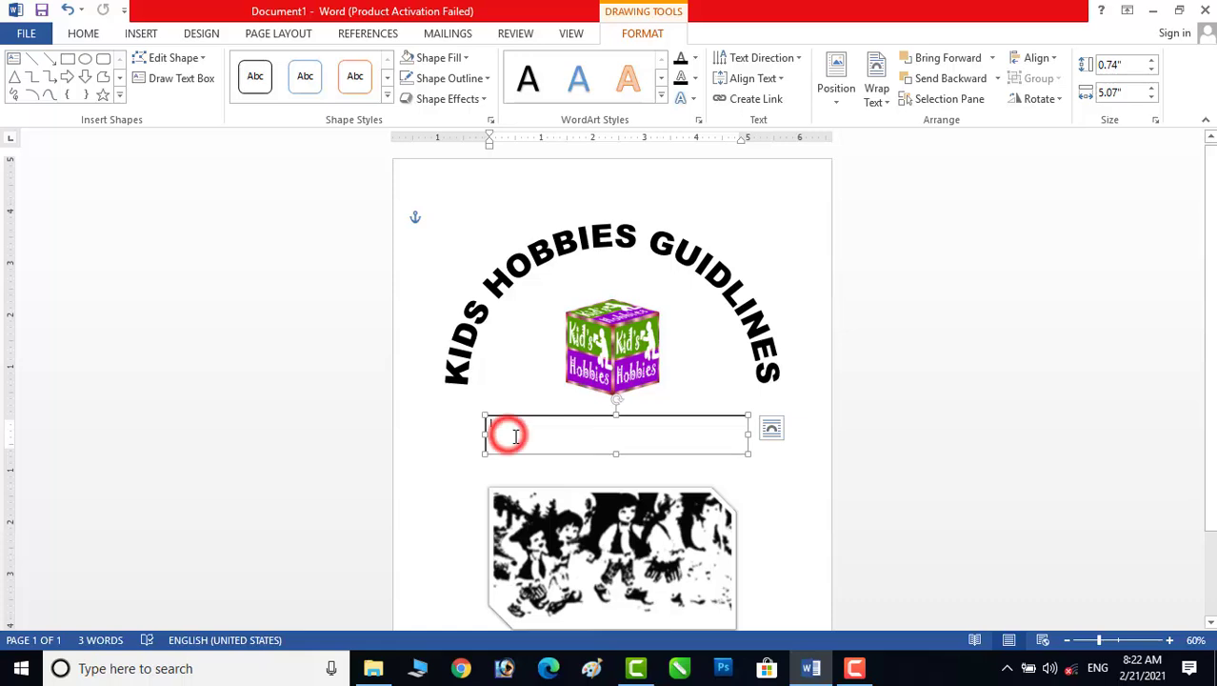
left_click(512, 435)
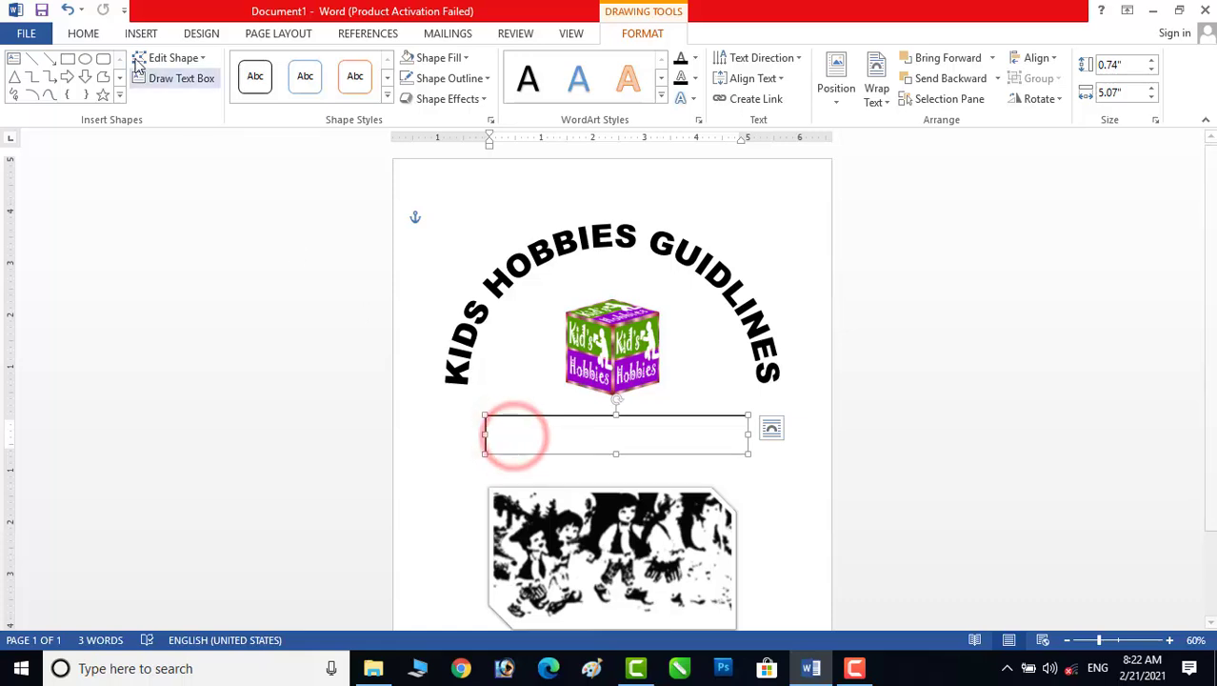
left_click(83, 33)
left_click(520, 436)
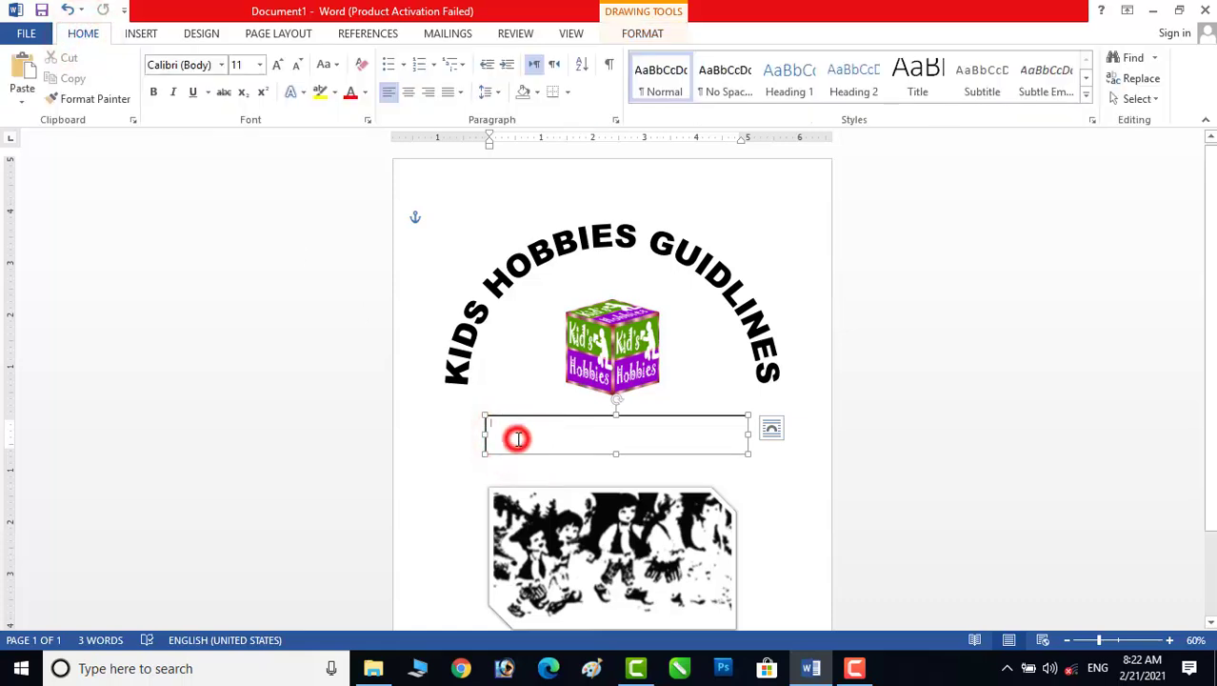
Type 'RESEARCH PAPER' in the text box at size 22, centre-aligned.
left_click(261, 66)
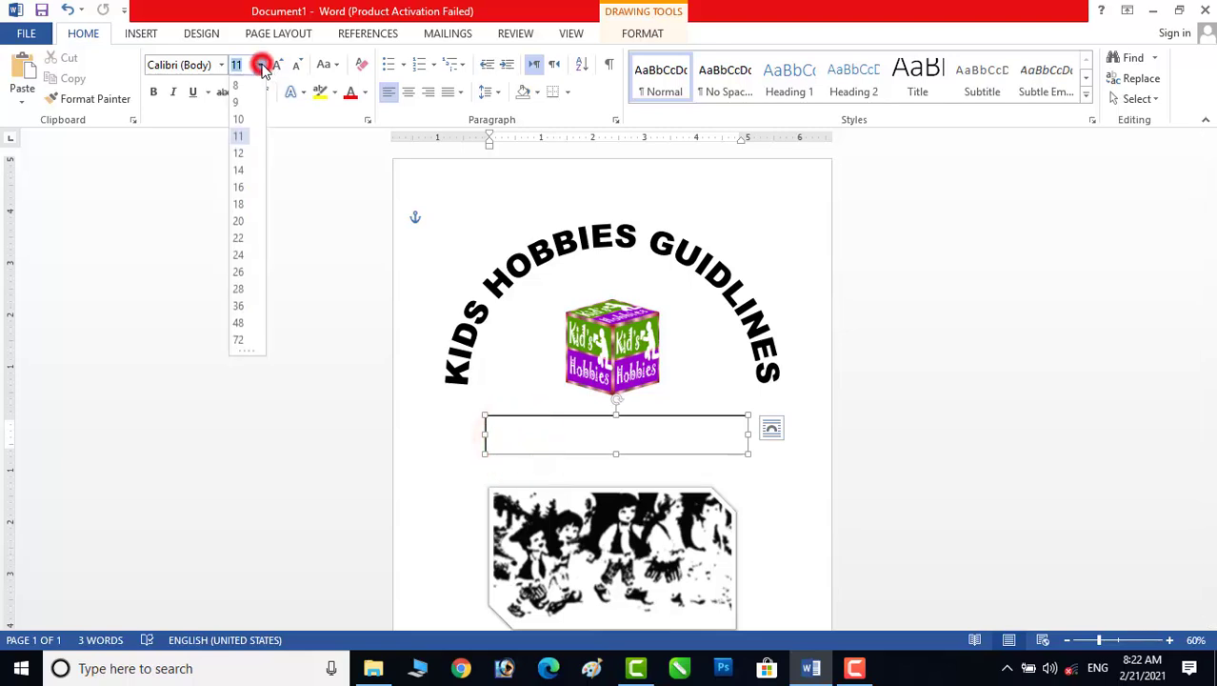
left_click(238, 238)
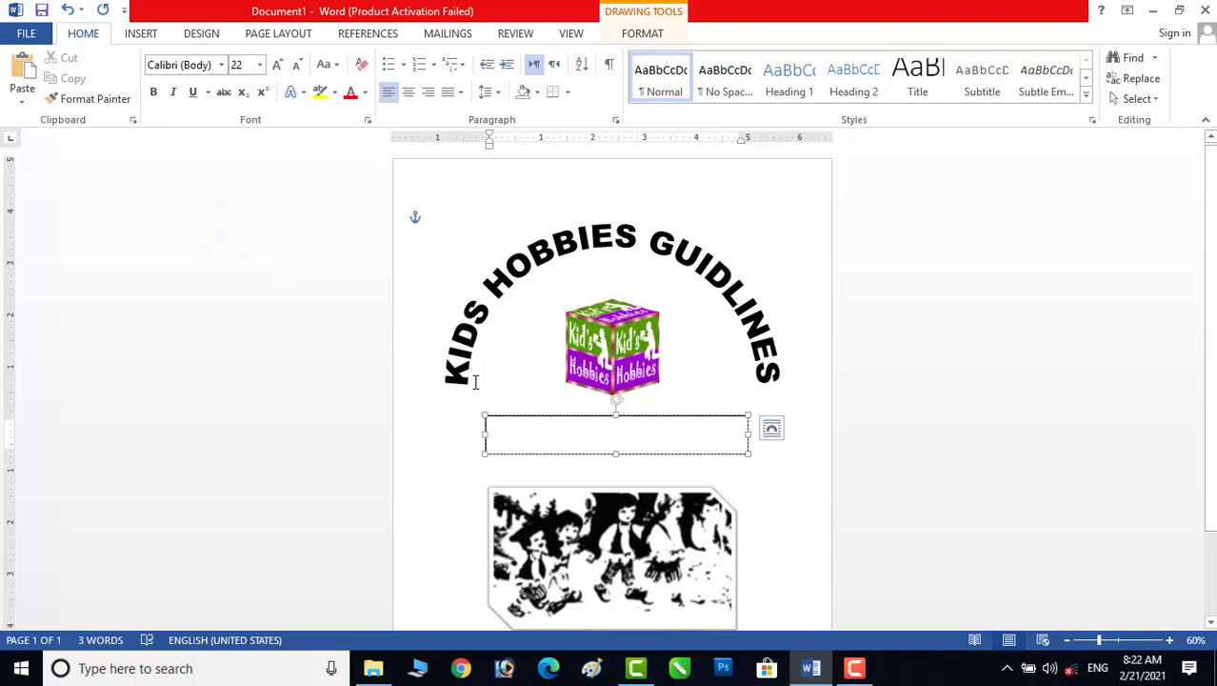
type("RESEARCH PAPER")
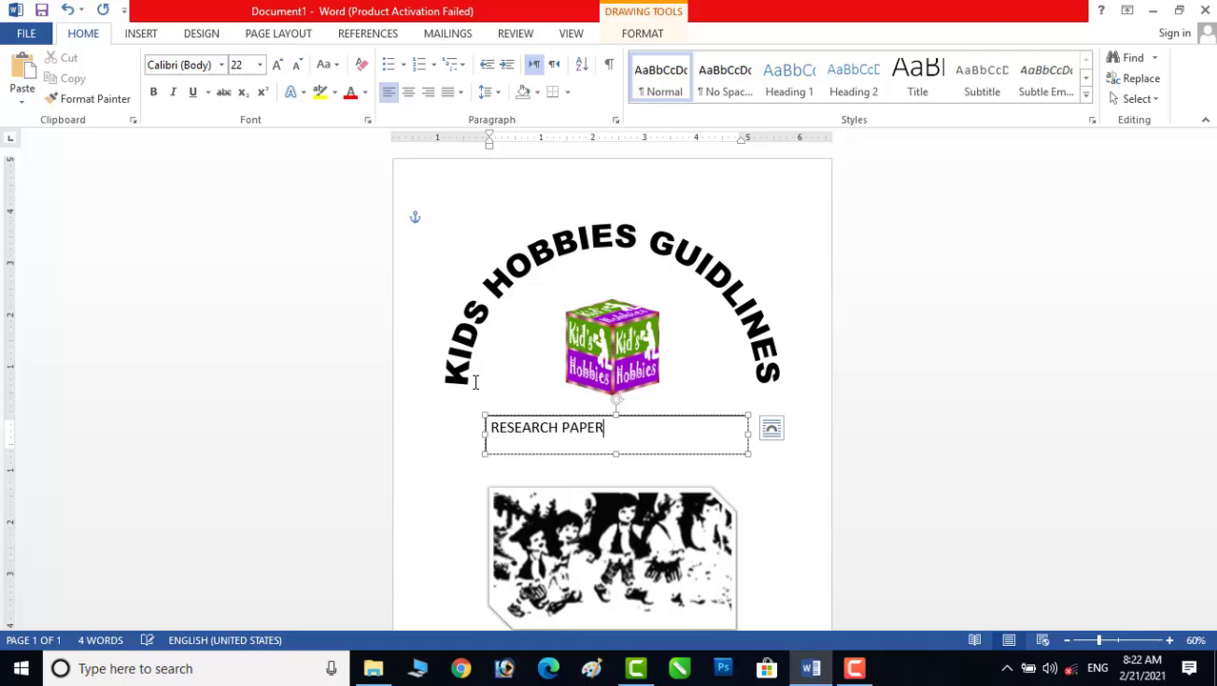
left_click(411, 95)
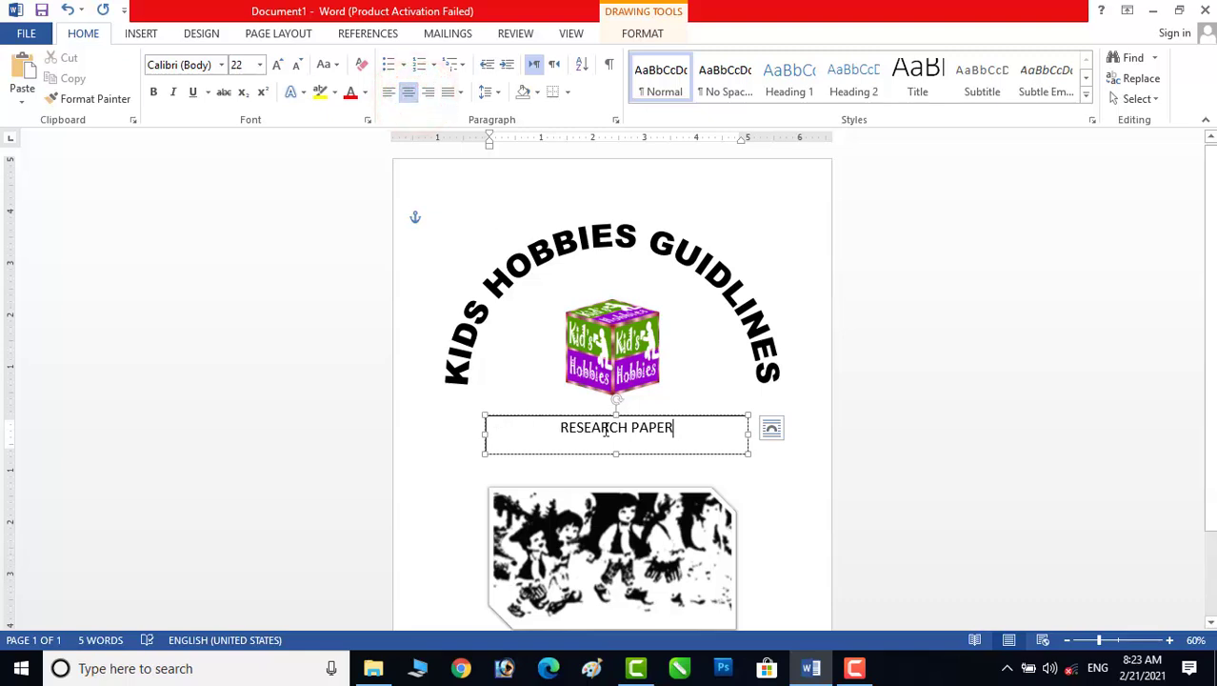
Change the RESEARCH PAPER text to Arial Black at size 28.
triple_click(627, 448)
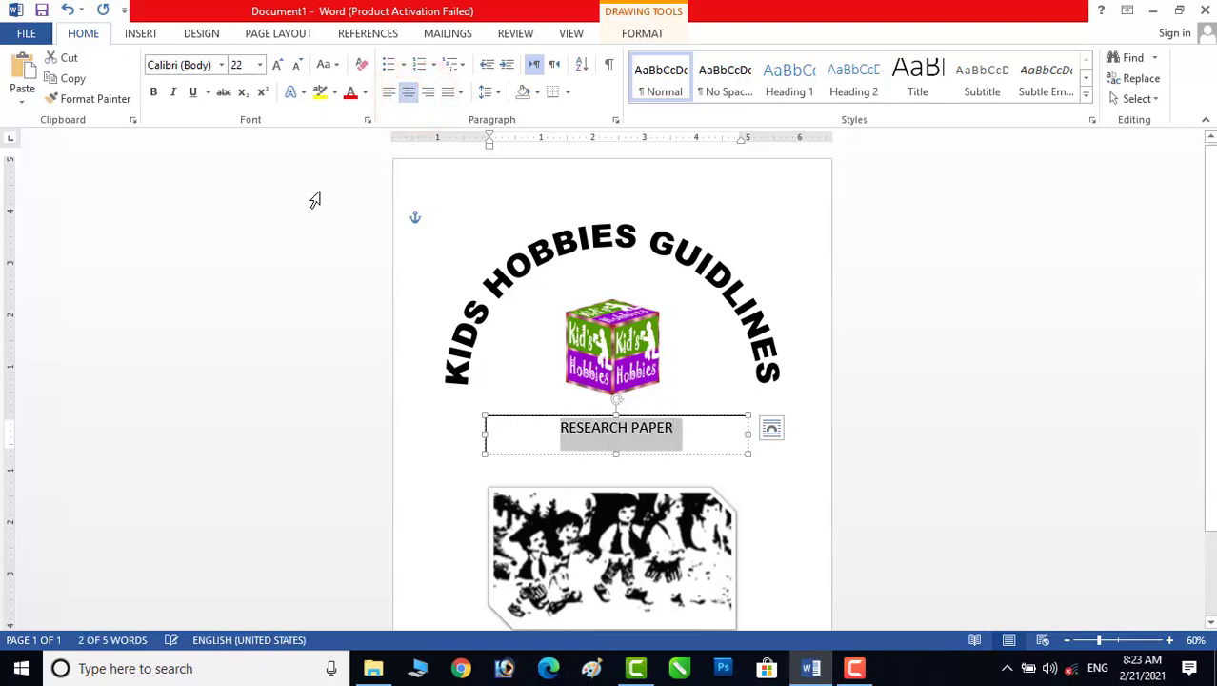
left_click(222, 65)
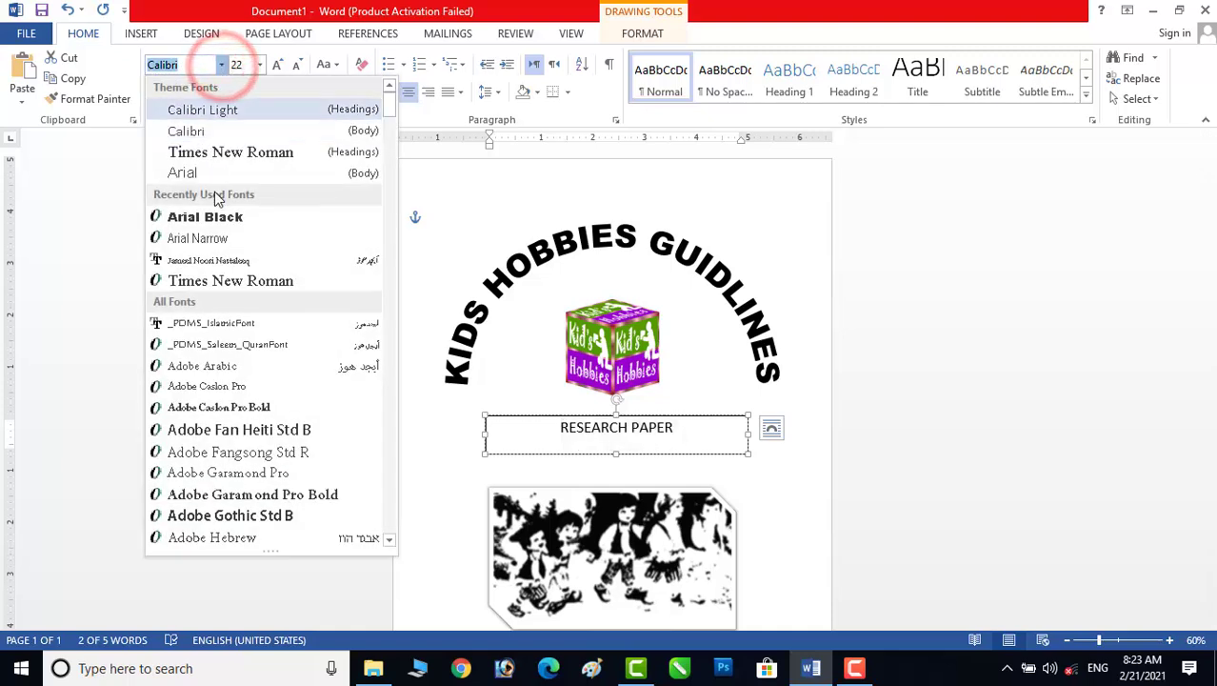
left_click(209, 225)
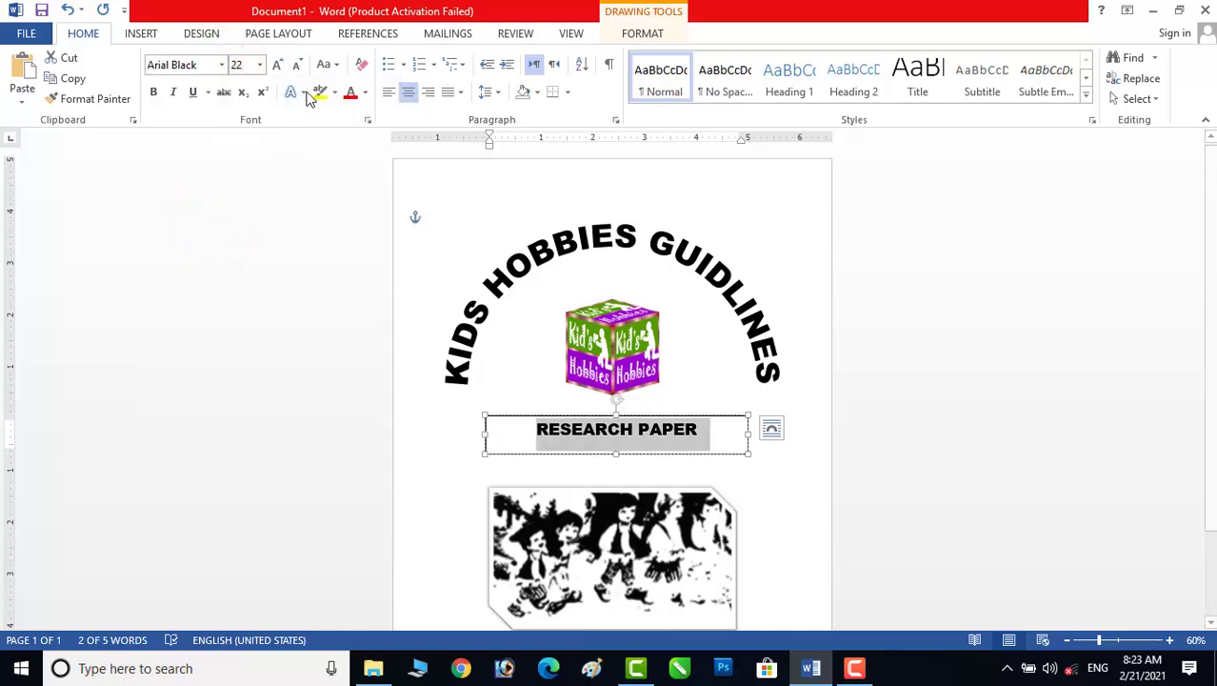
left_click(260, 65)
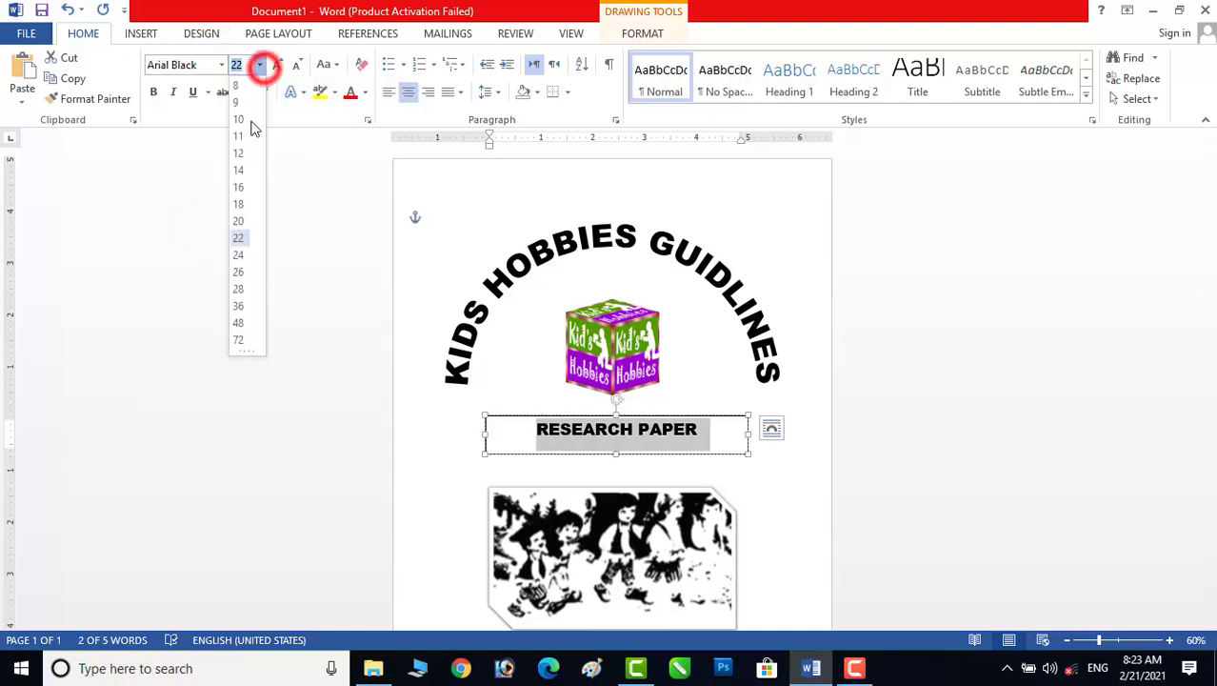
left_click(237, 294)
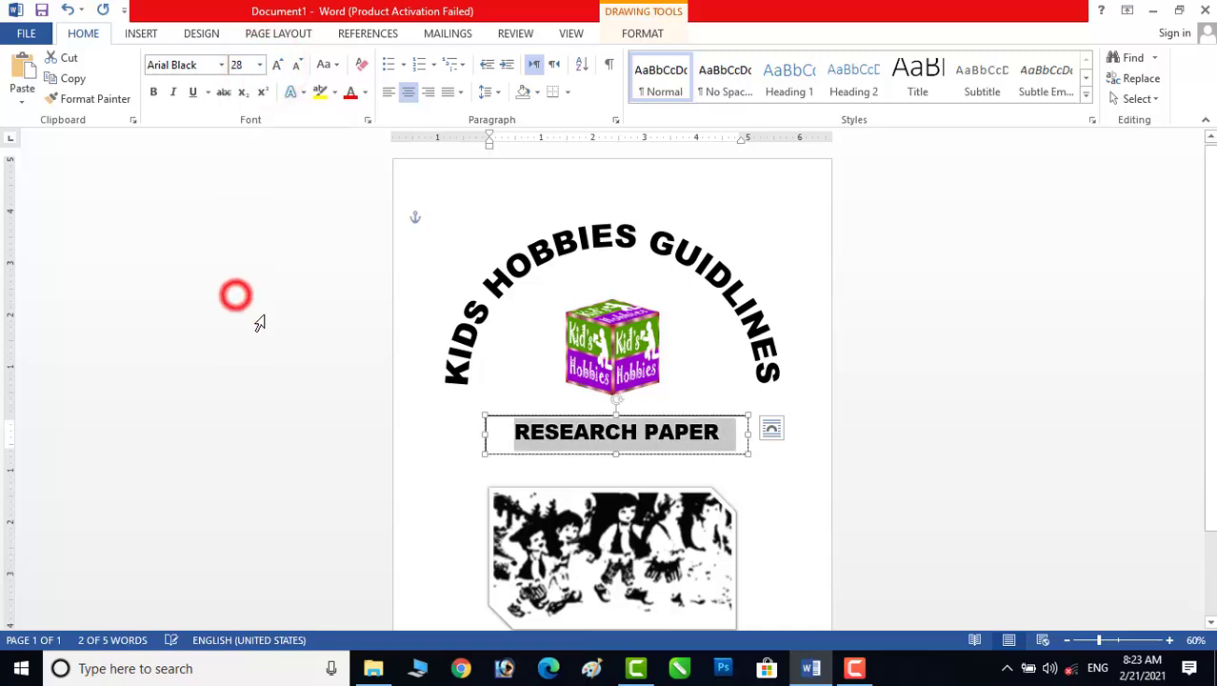
left_click(730, 434)
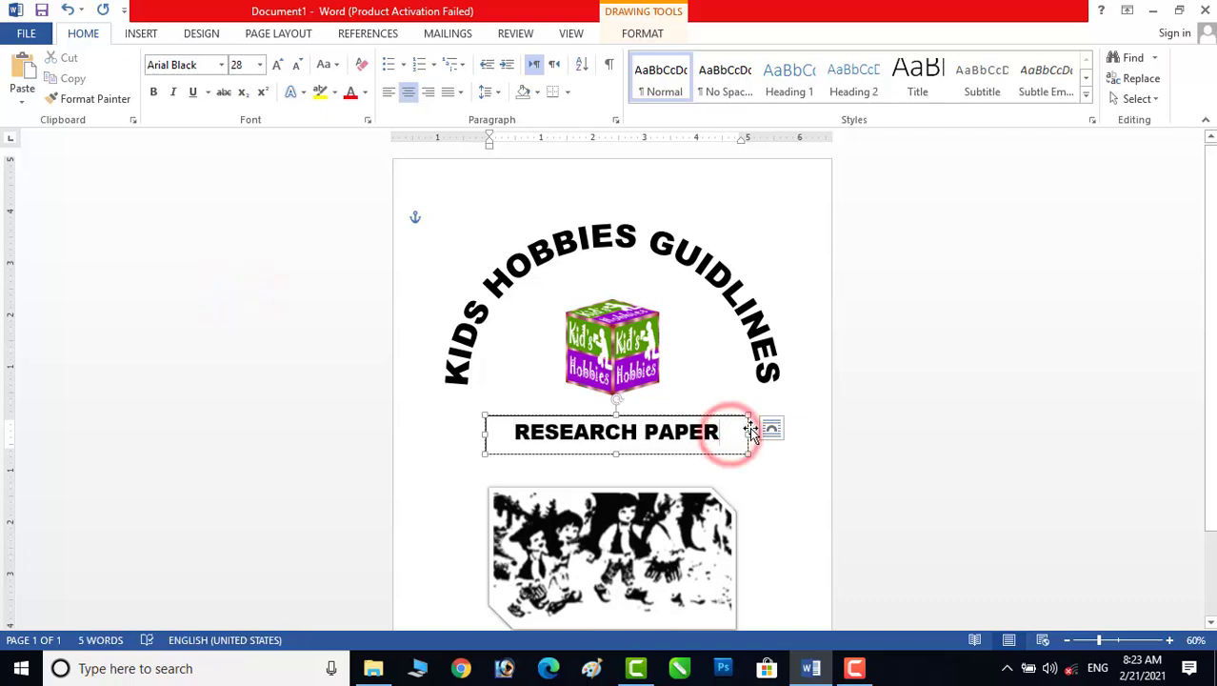
double_click(751, 432)
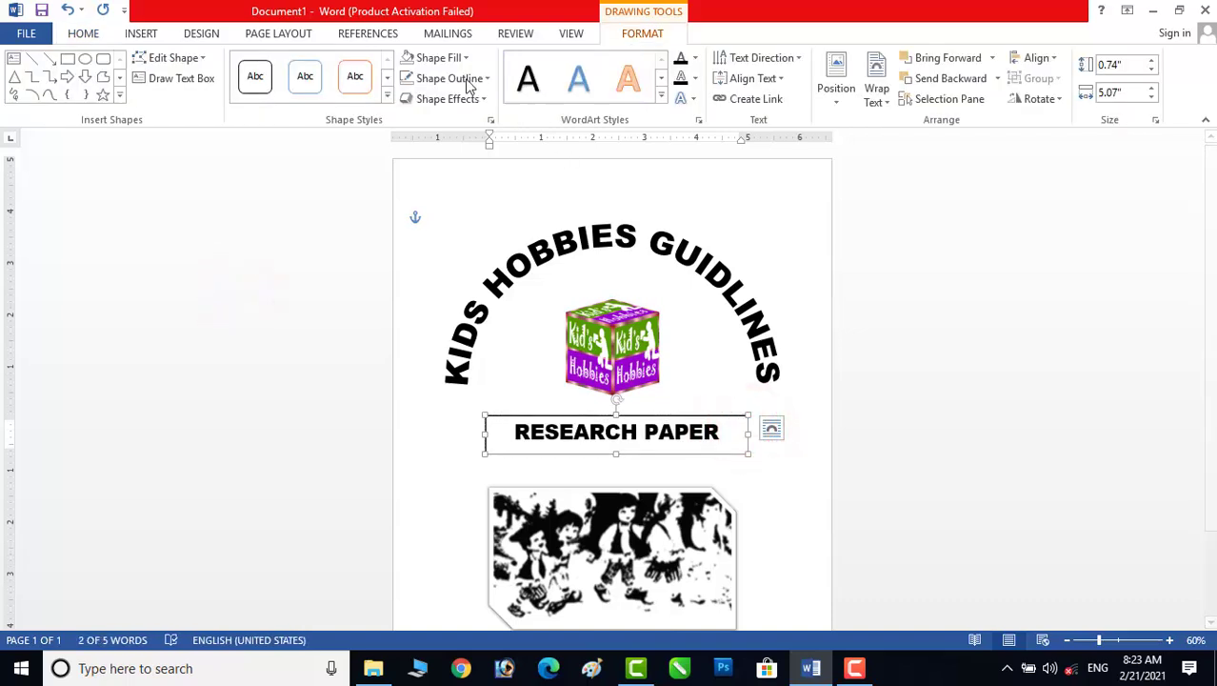
Remove the text box outline and apply the Fill - Black, Text 1, Outline - Background 1, Hard Shadow WordArt style.
left_click(405, 81)
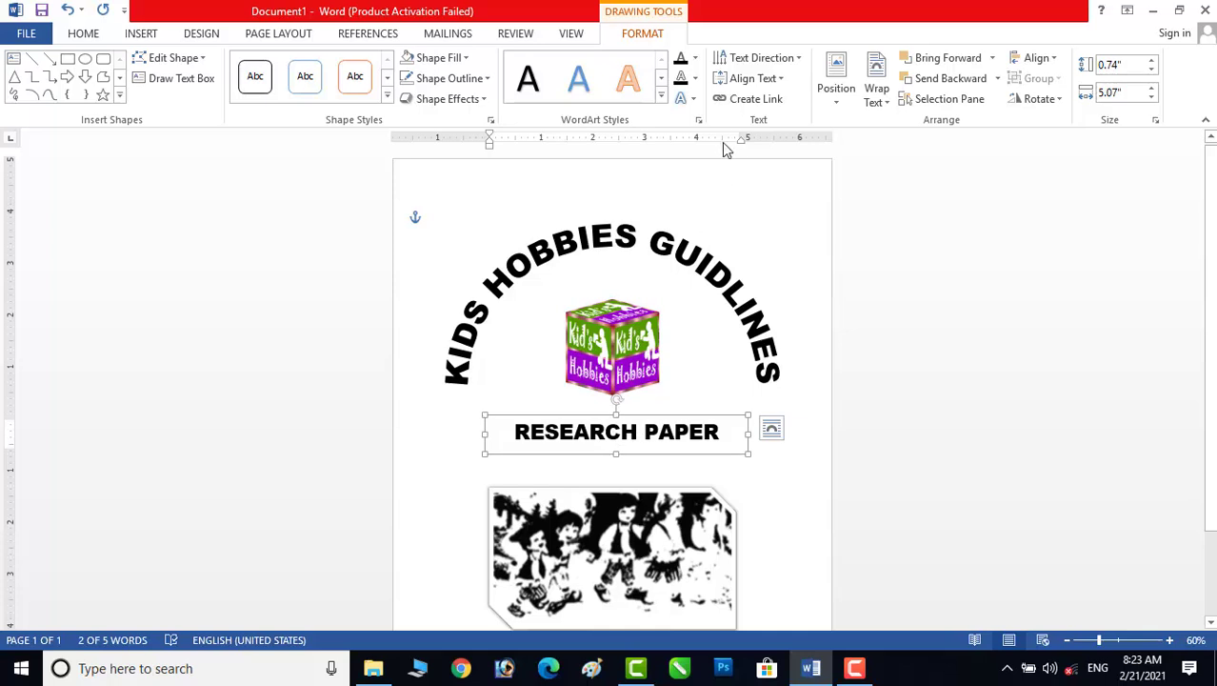
left_click(695, 100)
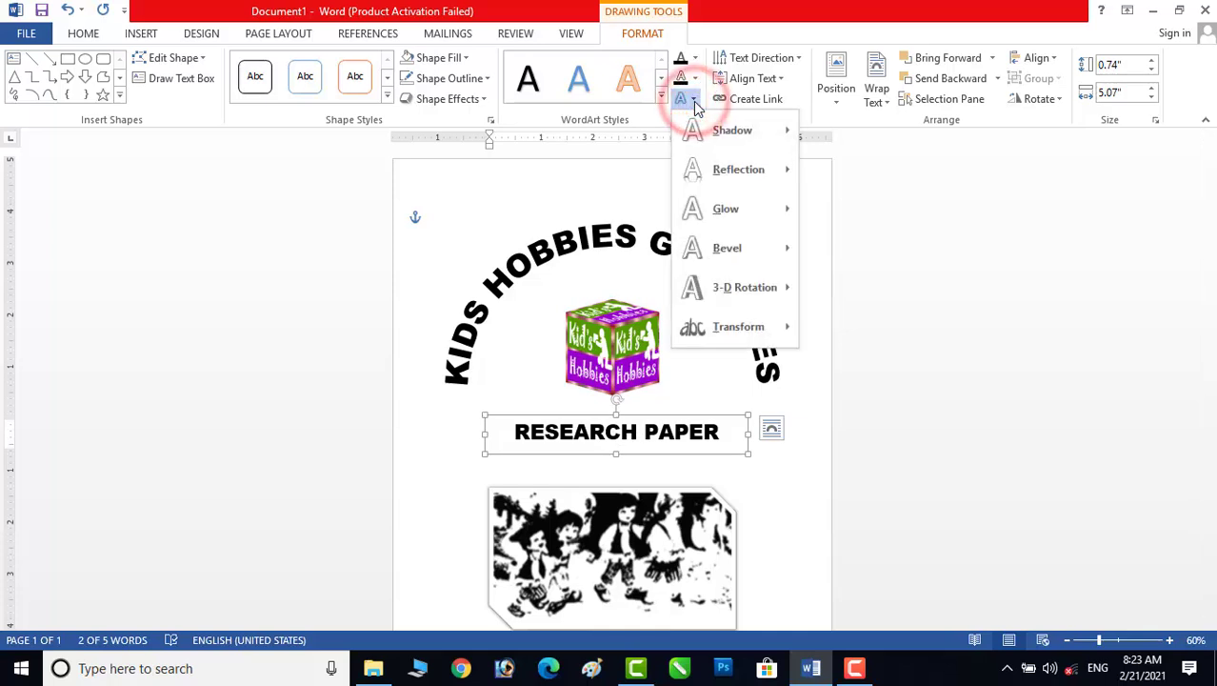
left_click(694, 101)
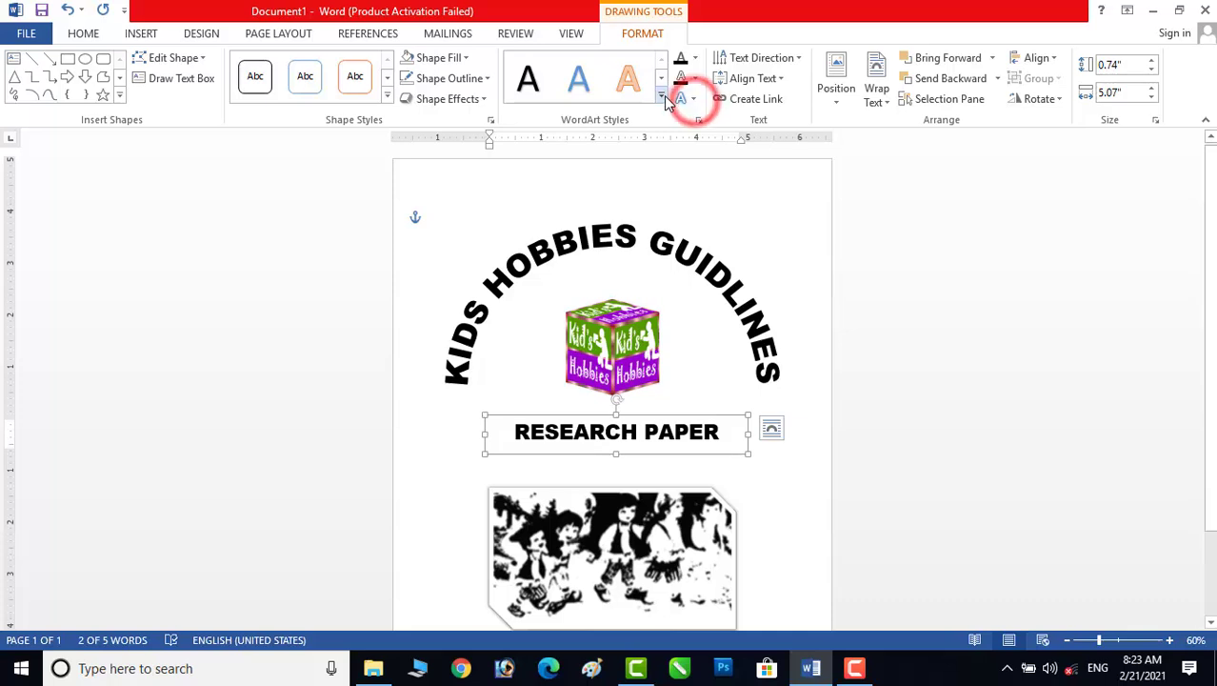
left_click(661, 97)
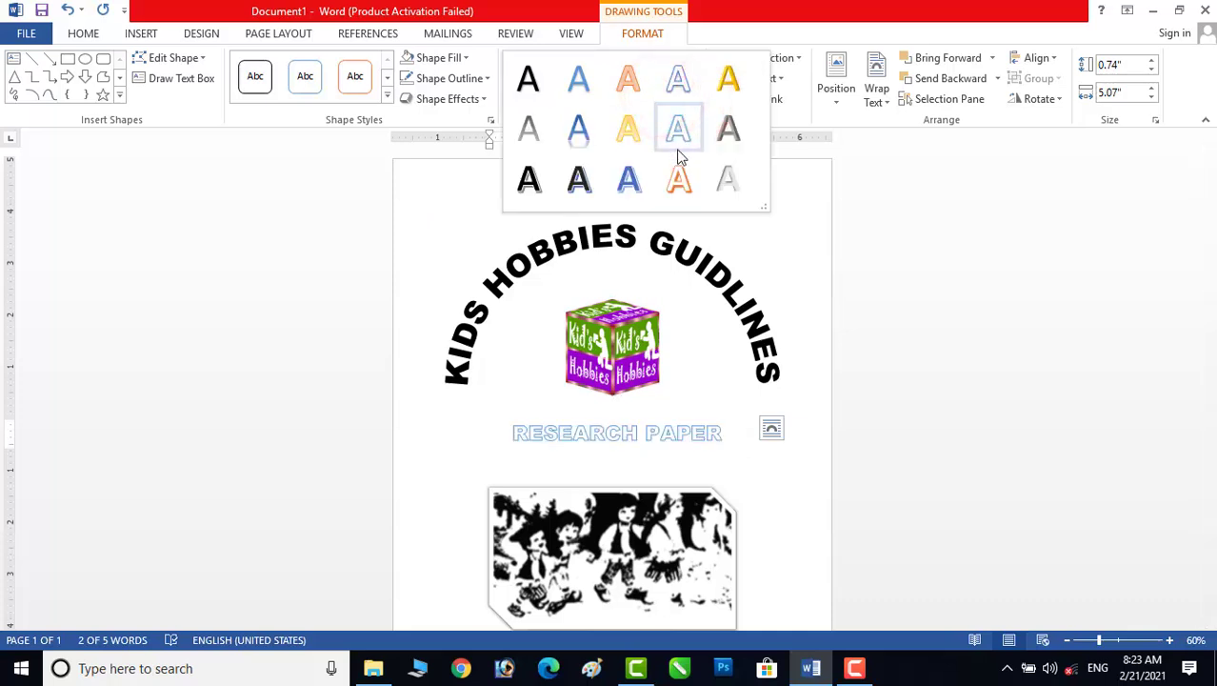
left_click(526, 184)
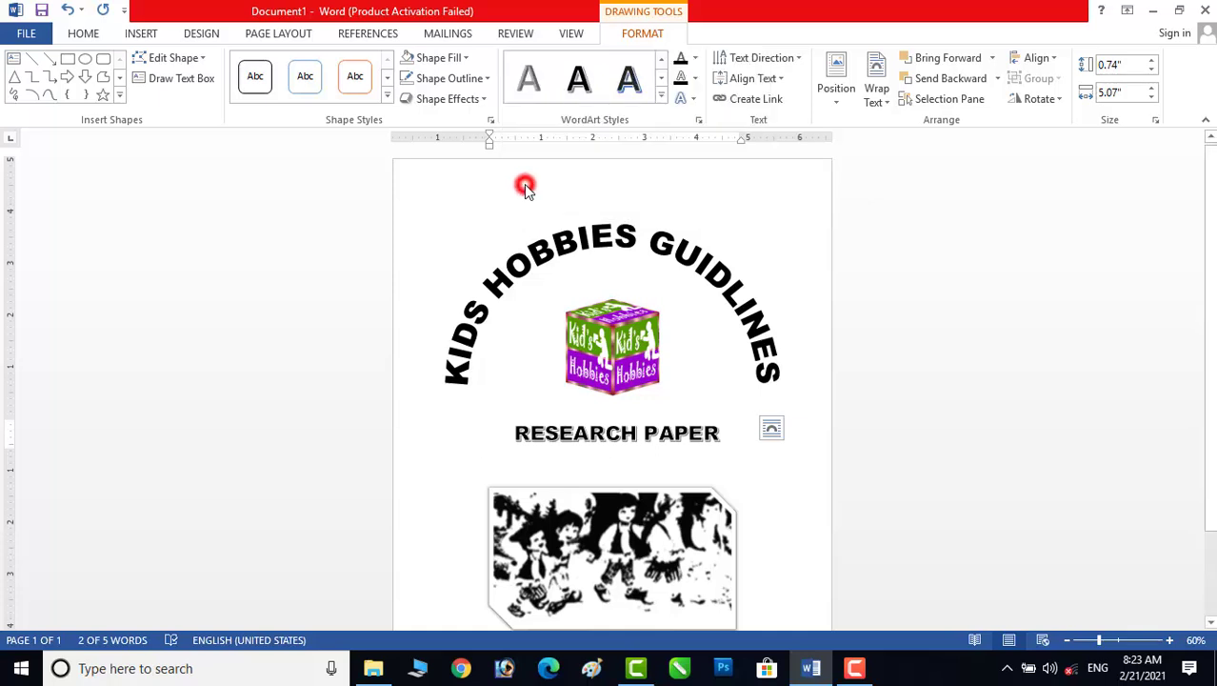